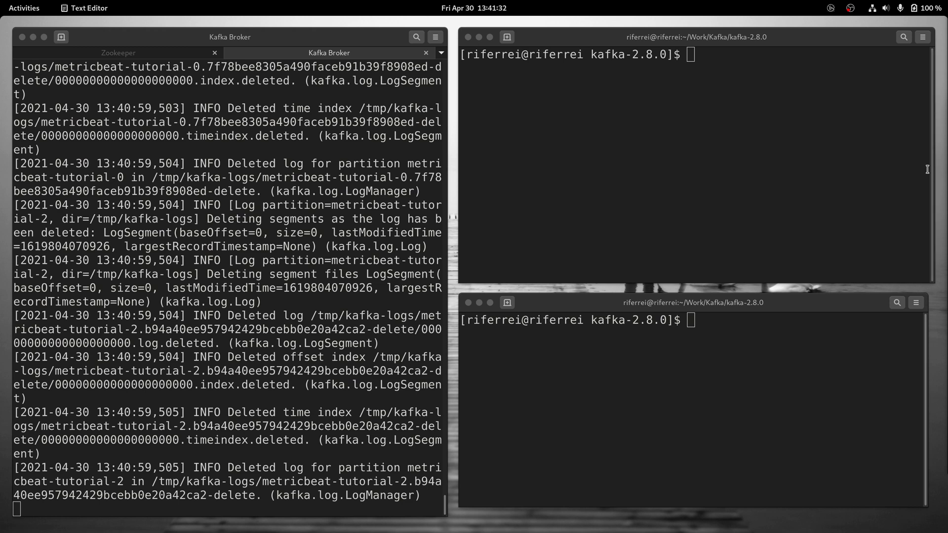
Step: Create the Kafka topic metricbeat-tutorial on bootstrap server riferrei:9092 with 4 partitions and replication factor 1
{"action": "left_click", "coordinate": [756, 196]}
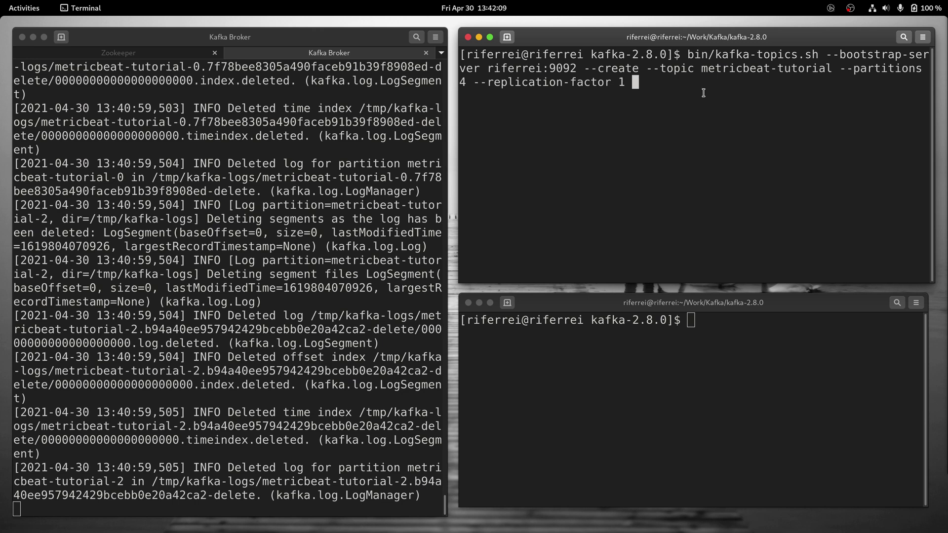
{"action": "key", "text": "Return"}
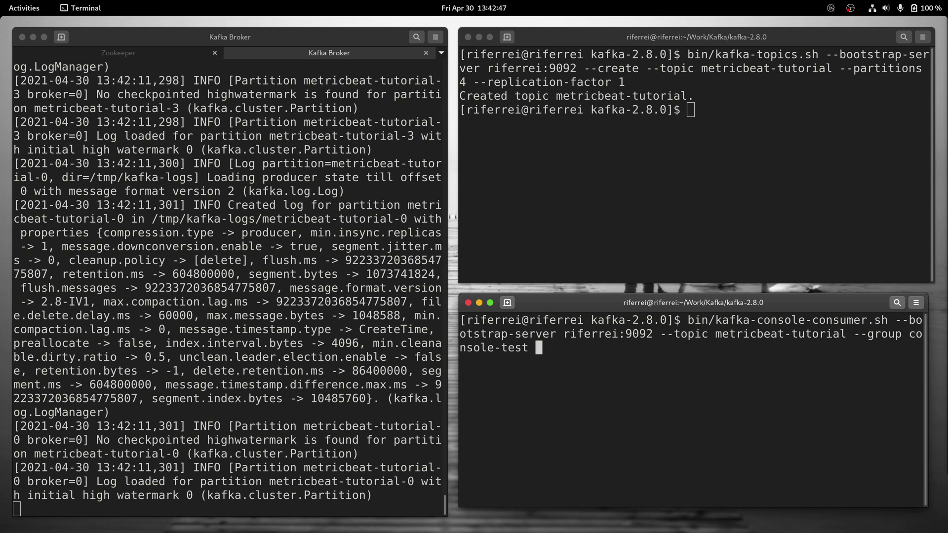
Step: Start a console consumer on metricbeat-tutorial in group console-test, and a console producer for the same topic in the other terminal
{"action": "key", "text": "Return"}
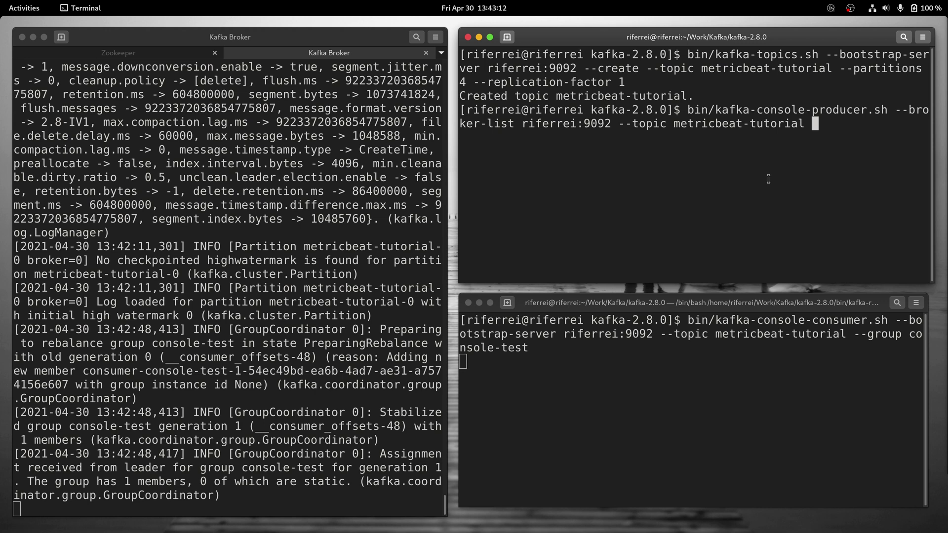
{"action": "key", "text": "Return"}
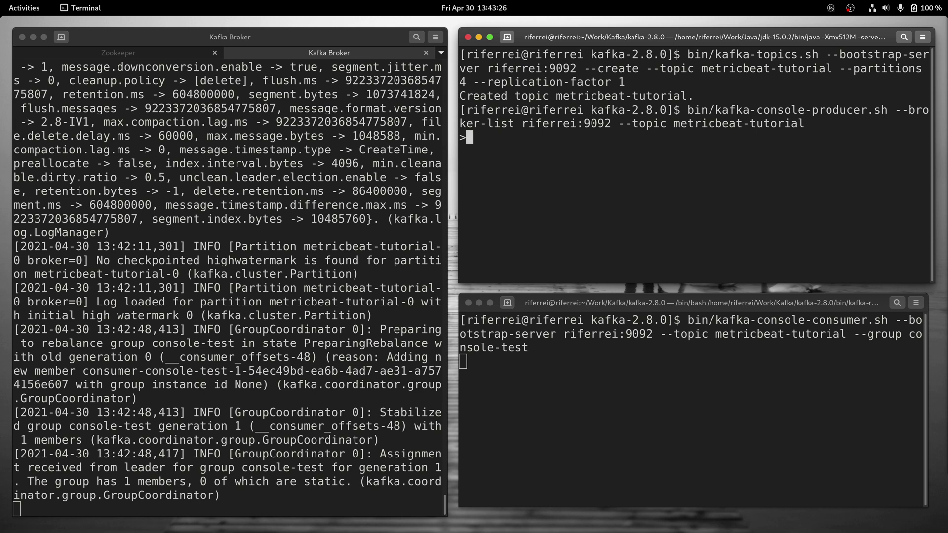
Step: Send "first message", "second message" and "third message" from the console producer to the metricbeat-tutorial topic
{"action": "type", "text": "first messa"}
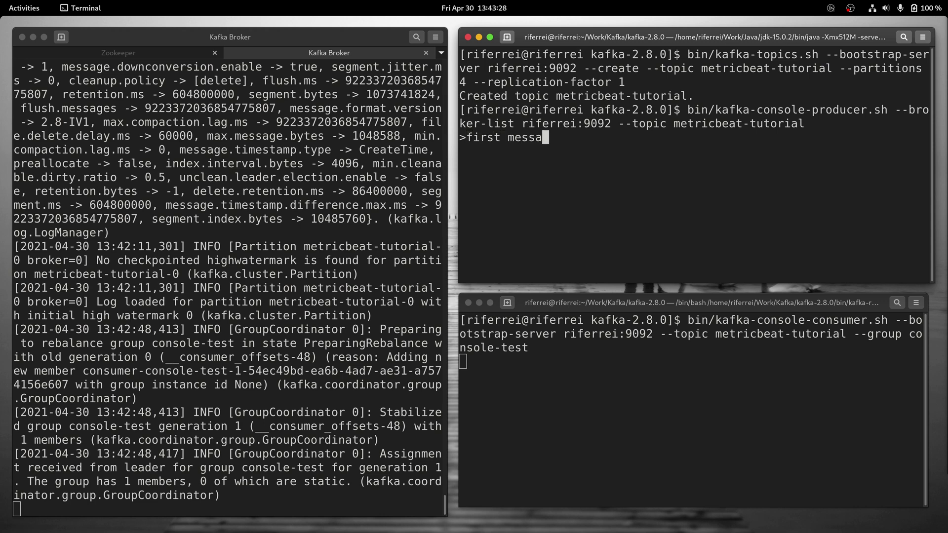
{"action": "type", "text": "ge"}
{"action": "key", "text": "Return"}
{"action": "type", "text": "second kessa"}
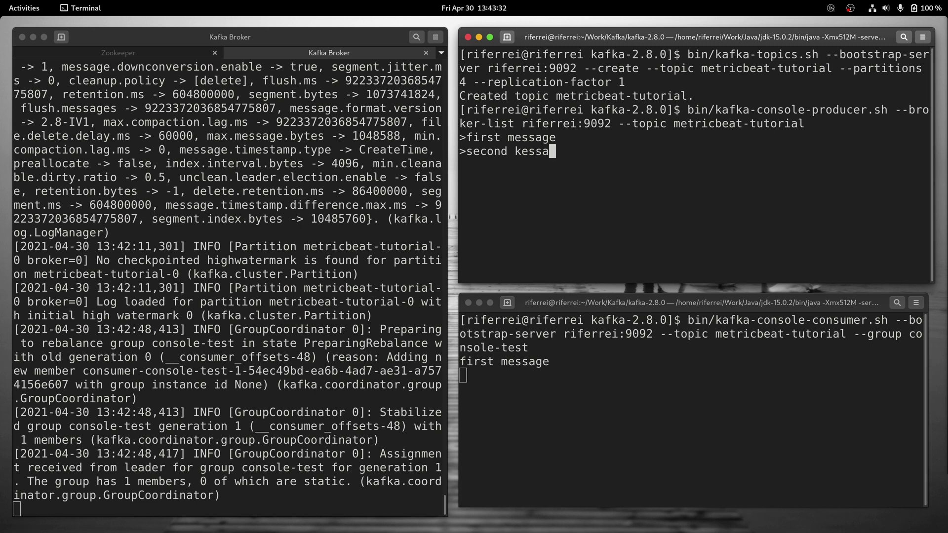
{"action": "key", "text": "BackSpace"}
{"action": "key", "text": "BackSpace"}
{"action": "key", "text": "BackSpace"}
{"action": "key", "text": "BackSpace"}
{"action": "key", "text": "BackSpace"}
{"action": "type", "text": "message"}
{"action": "key", "text": "Return"}
{"action": "type", "text": "third"}
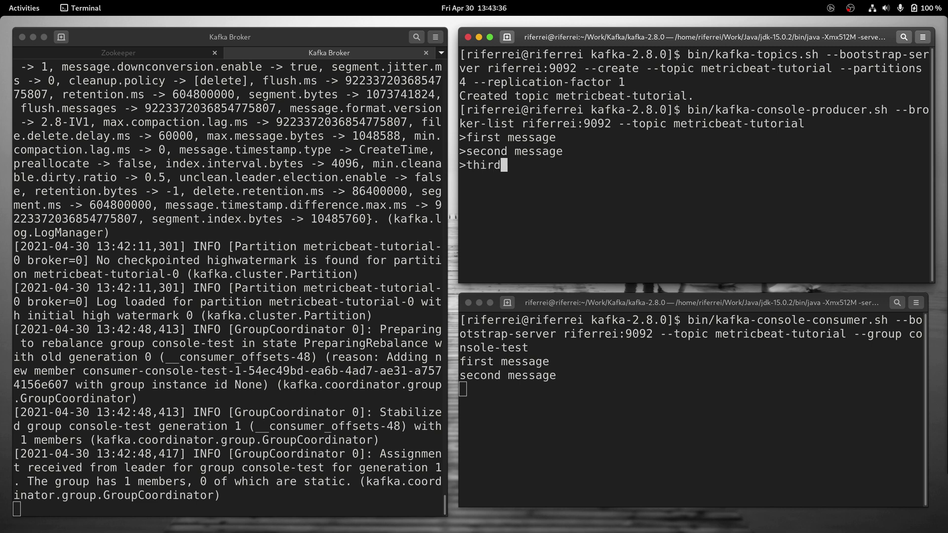
{"action": "type", "text": " message"}
{"action": "key", "text": "Return"}
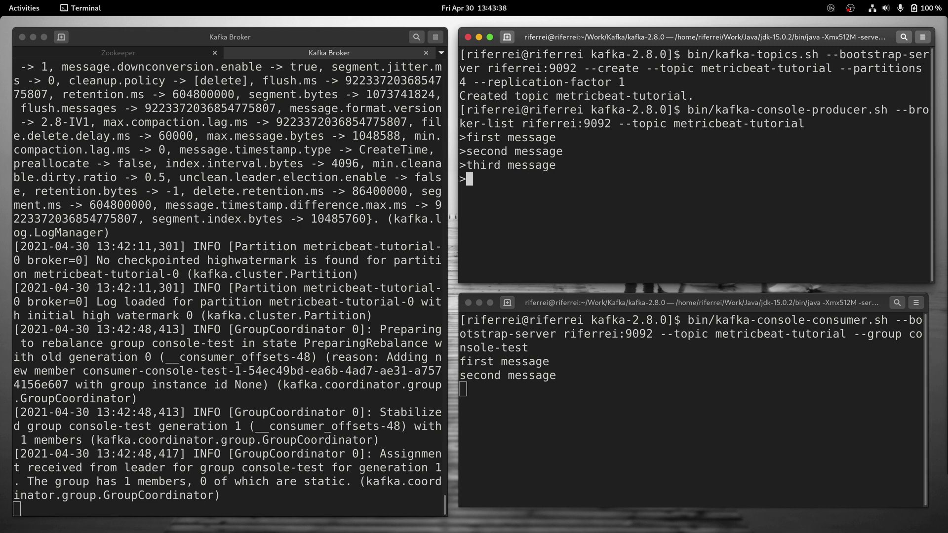
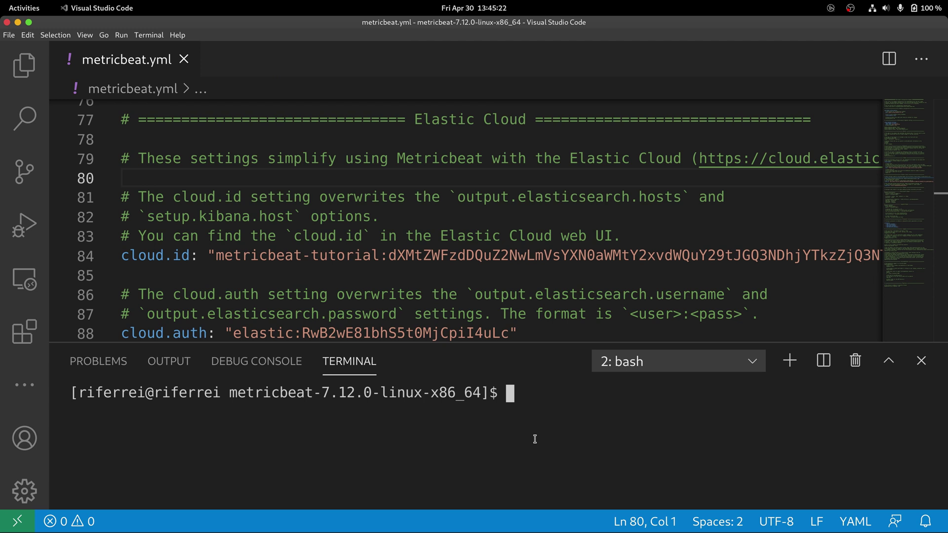
Step: In Visual Studio Code's terminal, enable Metricbeat's kafka module with ./metricbeat modules enable kafka
{"action": "type", "text": "./metri"}
{"action": "key", "text": "Tab"}
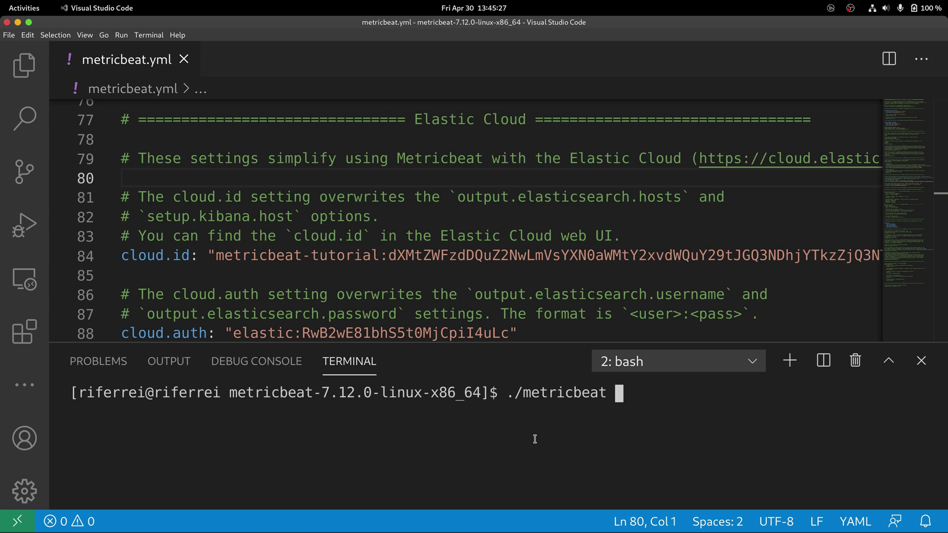
{"action": "type", "text": "modules enable"}
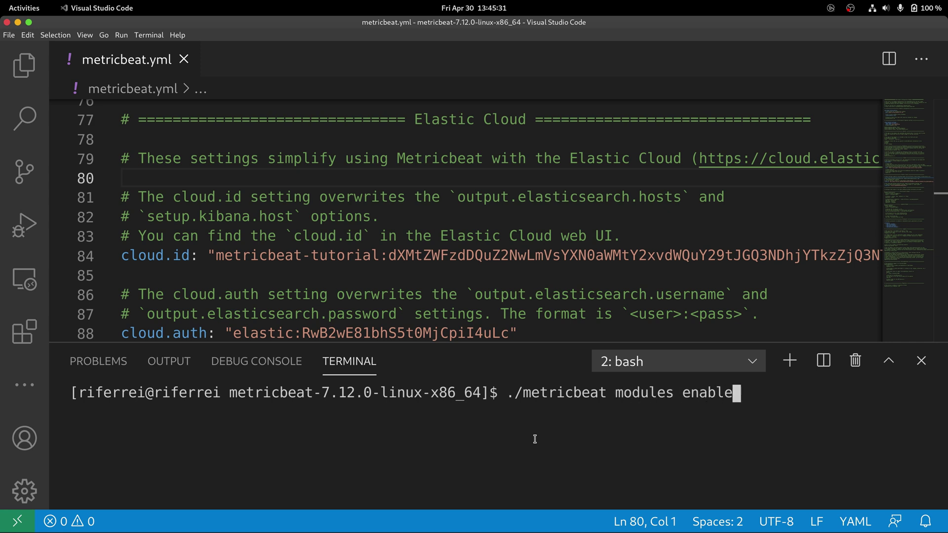
{"action": "type", "text": " kafka"}
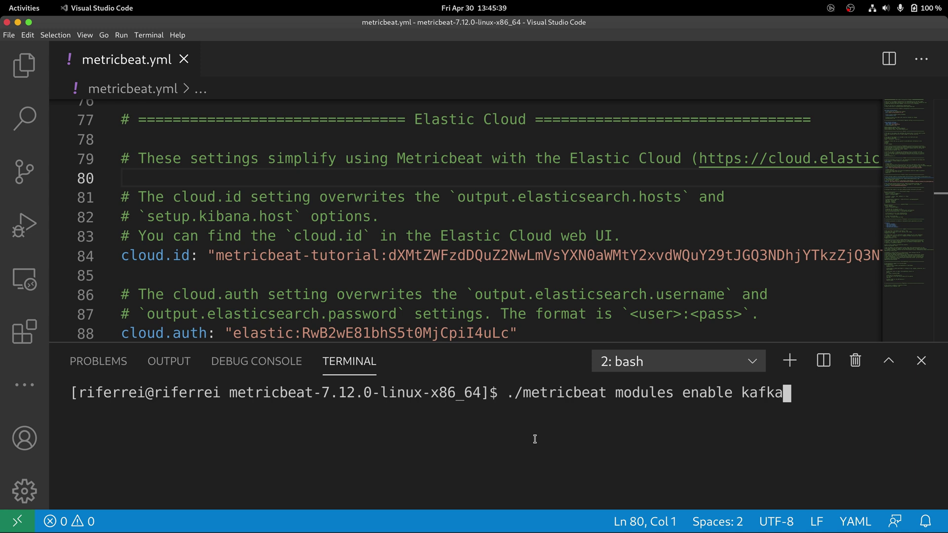
{"action": "key", "text": "Return"}
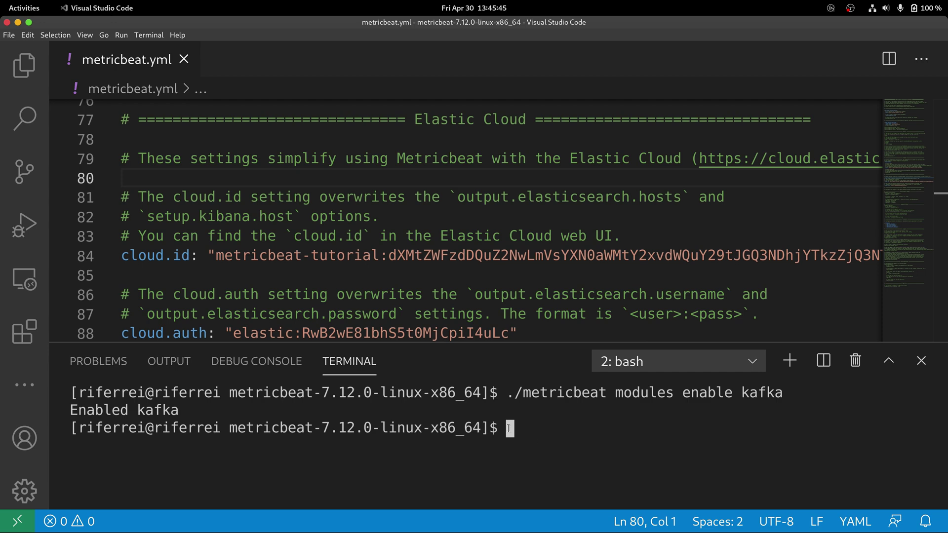
Step: Open kafka.yml from the modules.d folder and hide the terminal and file explorer to show it at full width
{"action": "left_click", "coordinate": [920, 361]}
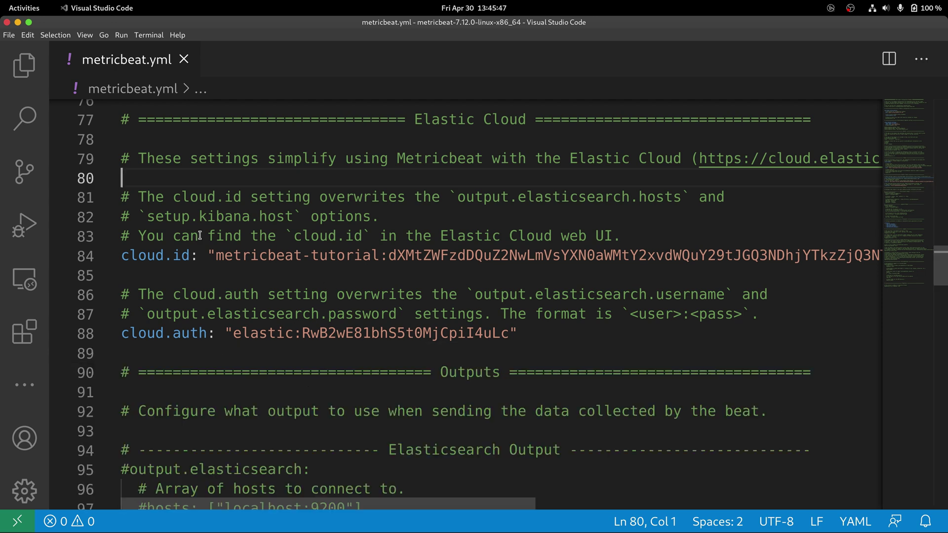
{"action": "left_click", "coordinate": [24, 65]}
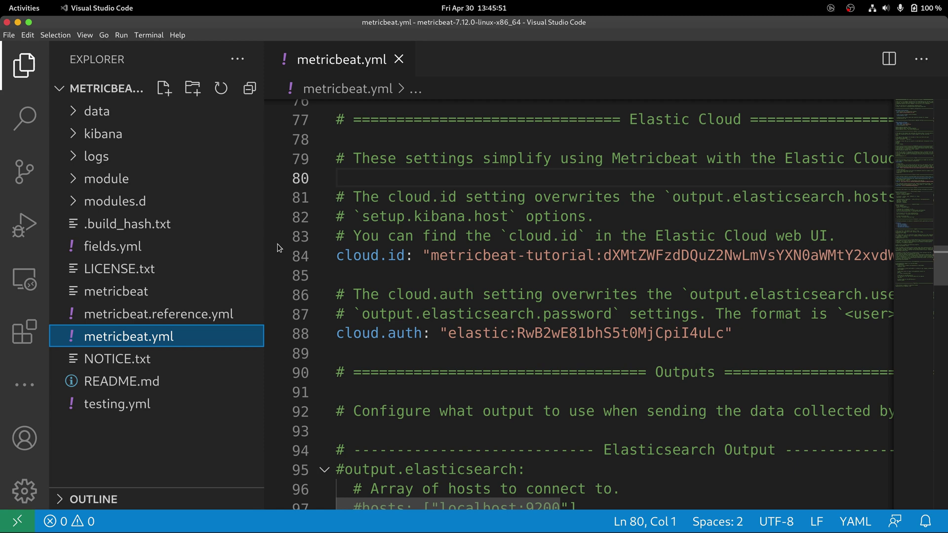
{"action": "left_click", "coordinate": [144, 207]}
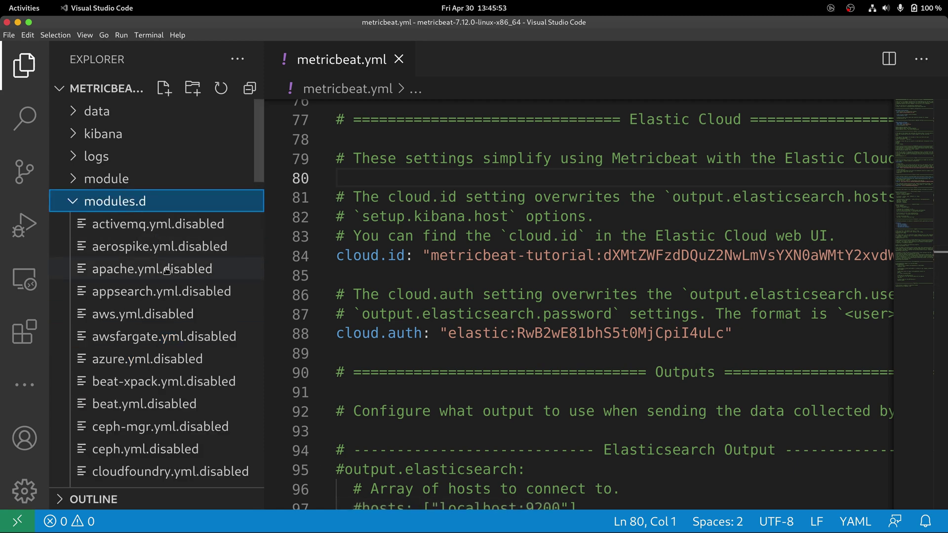
{"action": "scroll", "coordinate": [166, 271], "scroll_direction": "down", "scroll_amount": 10}
{"action": "scroll", "coordinate": [167, 271], "scroll_direction": "up", "scroll_amount": 10}
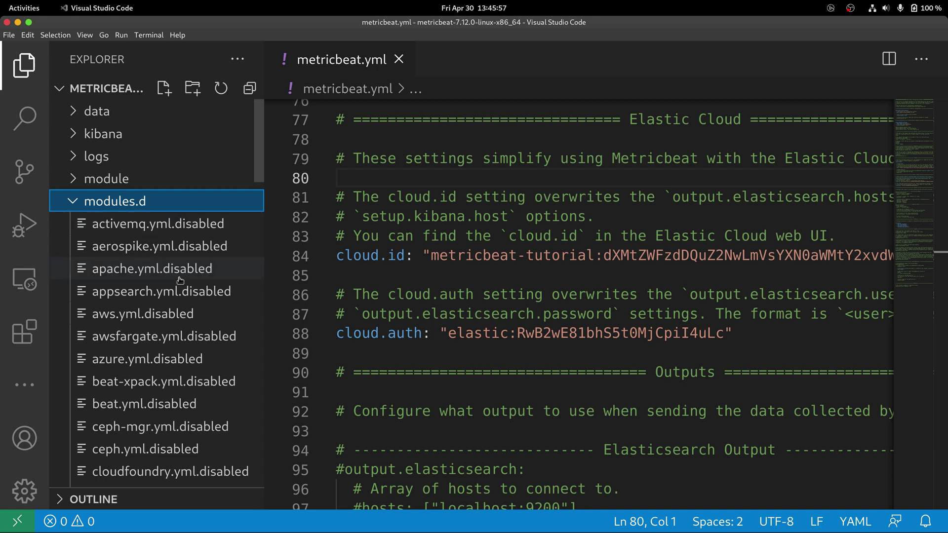
{"action": "scroll", "coordinate": [180, 280], "scroll_direction": "down", "scroll_amount": 10}
{"action": "scroll", "coordinate": [180, 280], "scroll_direction": "down", "scroll_amount": 6}
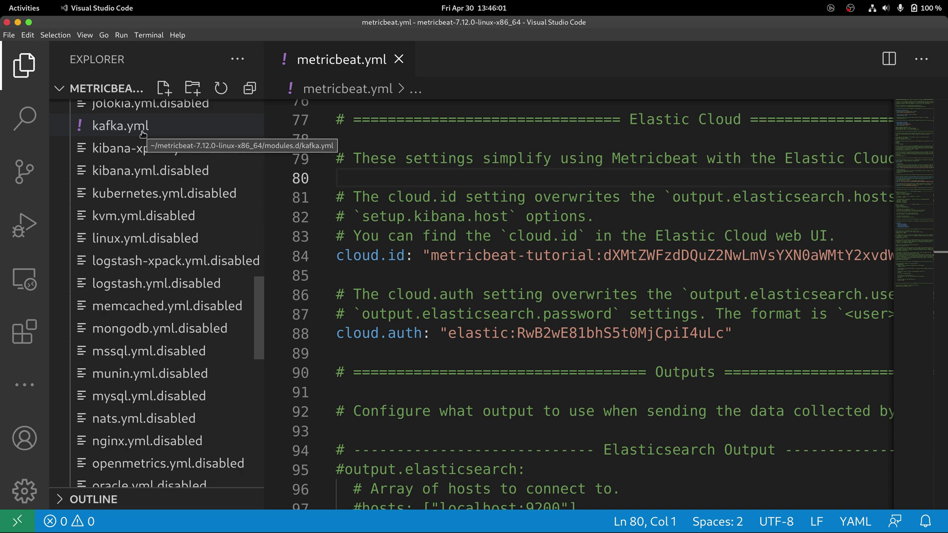
{"action": "left_click", "coordinate": [197, 134]}
{"action": "key", "text": "ctrl+b"}
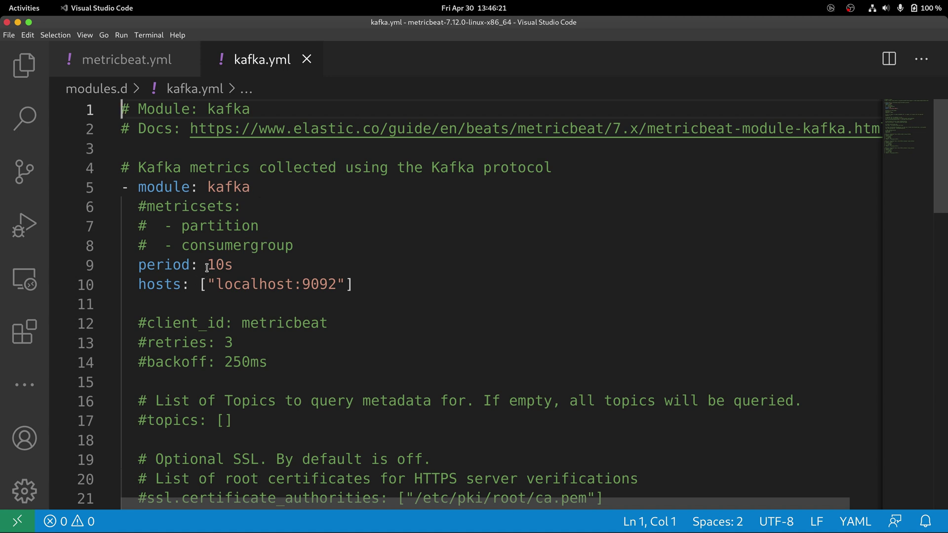
Step: Uncomment the metricsets setting in kafka.yml together with its partition and consumergroup entries
{"action": "left_click_drag", "start_coordinate": [207, 267], "coordinate": [228, 267]}
{"action": "left_click", "coordinate": [239, 267]}
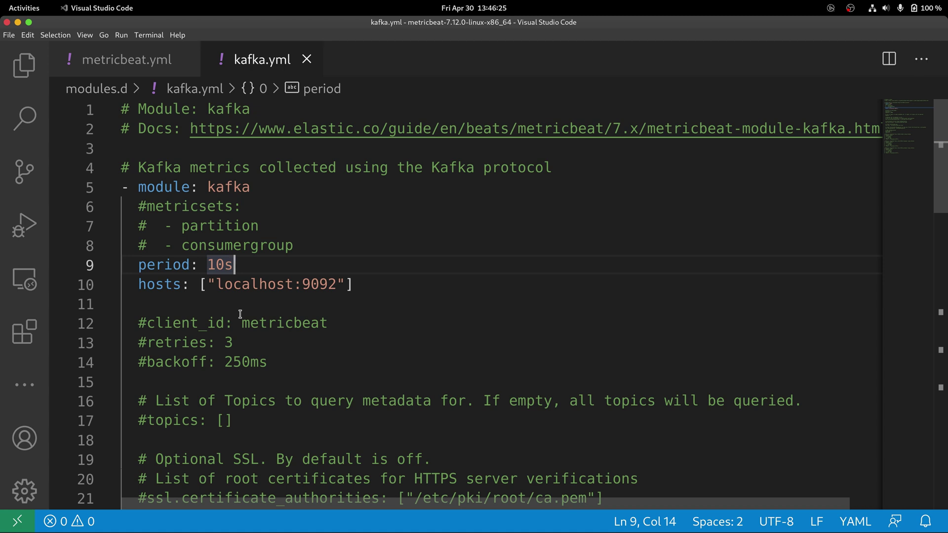
{"action": "left_click", "coordinate": [138, 209]}
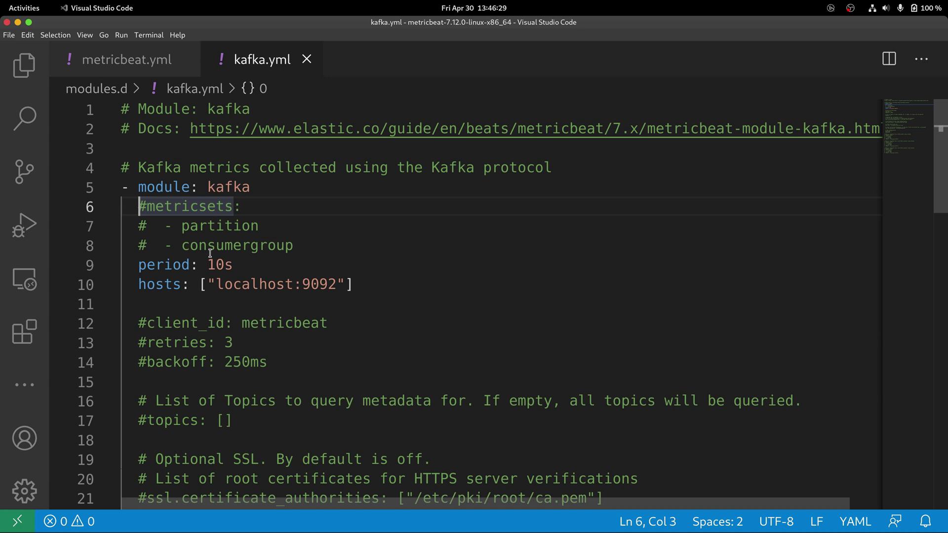
{"action": "key", "text": "shift+Right"}
{"action": "key", "text": "Delete"}
{"action": "key", "text": "Down"}
{"action": "key", "text": "shift+Right"}
{"action": "key", "text": "Delete"}
{"action": "key", "text": "Down"}
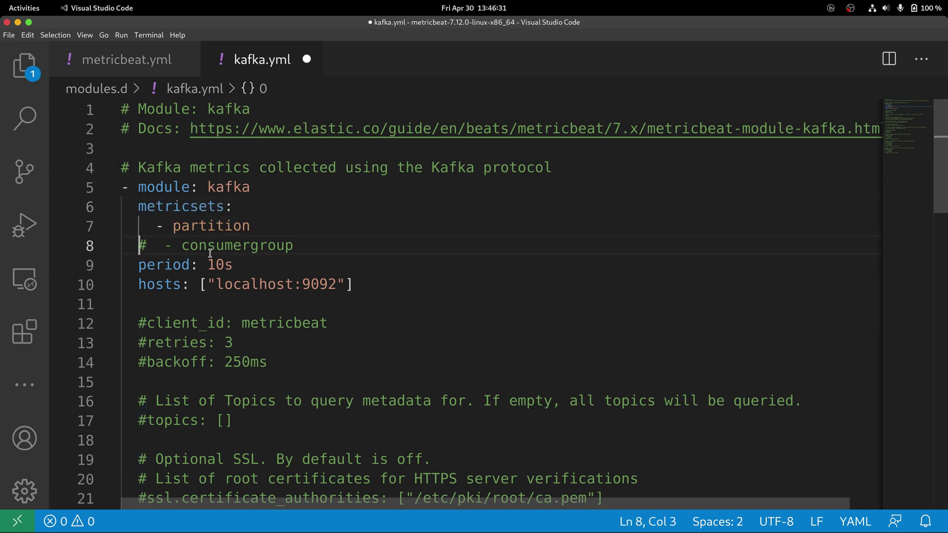
{"action": "key", "text": "shift+Right"}
{"action": "key", "text": "Delete"}
{"action": "key", "text": "End"}
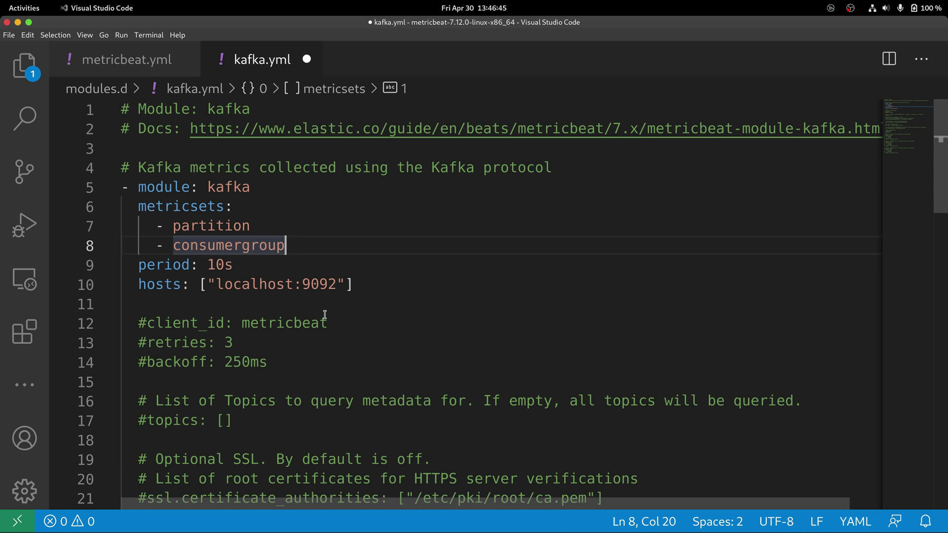
Step: Set the Kafka module's hosts entry to riferrei:9092 and save kafka.yml
{"action": "left_click", "coordinate": [261, 285]}
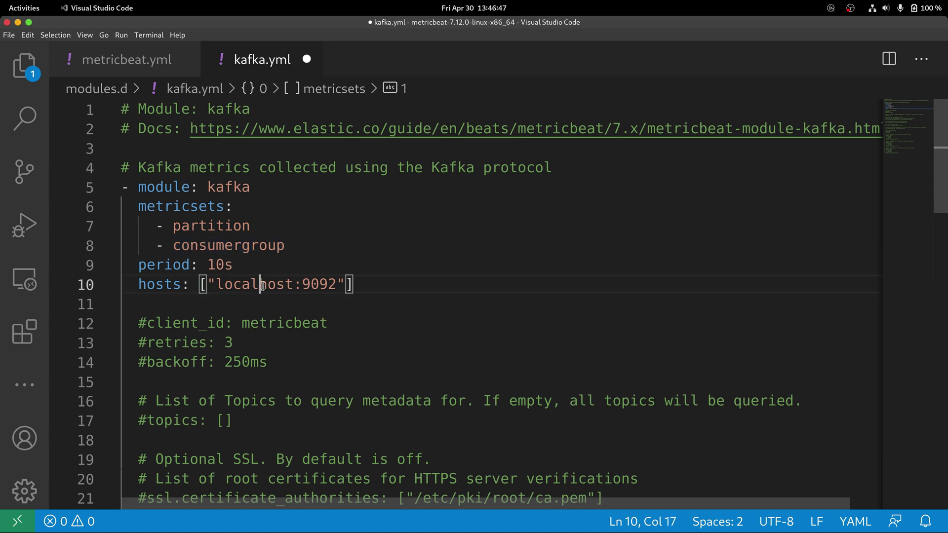
{"action": "double_click", "coordinate": [260, 285]}
{"action": "type", "text": "riferrei"}
{"action": "key", "text": "End"}
{"action": "key", "text": "ctrl+s"}
{"action": "key", "text": "Home"}
{"action": "key", "text": "Home"}
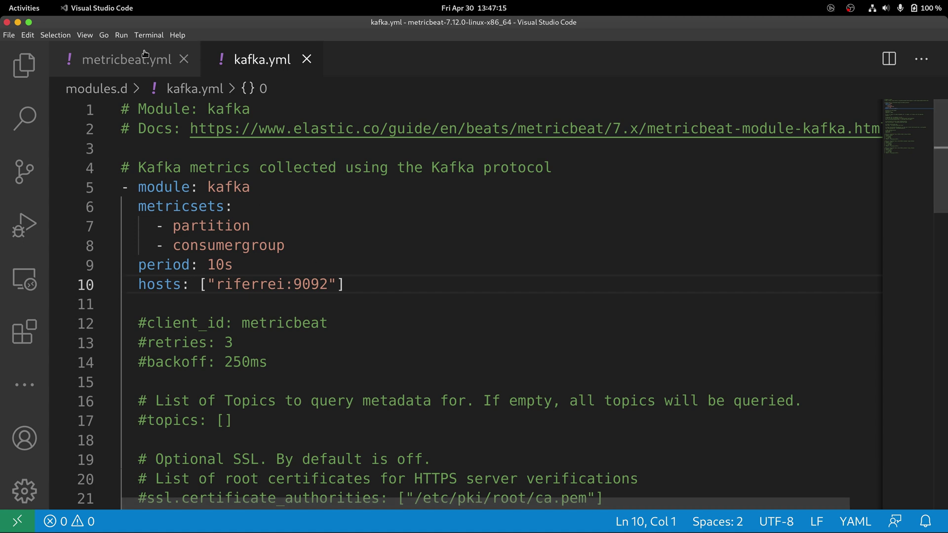
Step: Open a new maximized terminal and run ./metricbeat setup to load the index setup and dashboards
{"action": "left_click", "coordinate": [148, 34]}
{"action": "left_click", "coordinate": [157, 48]}
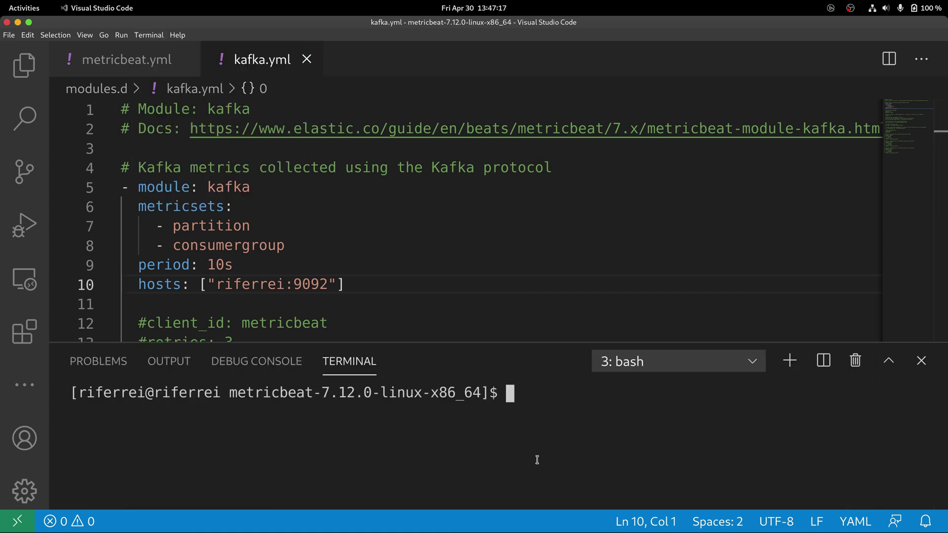
{"action": "left_click", "coordinate": [889, 361]}
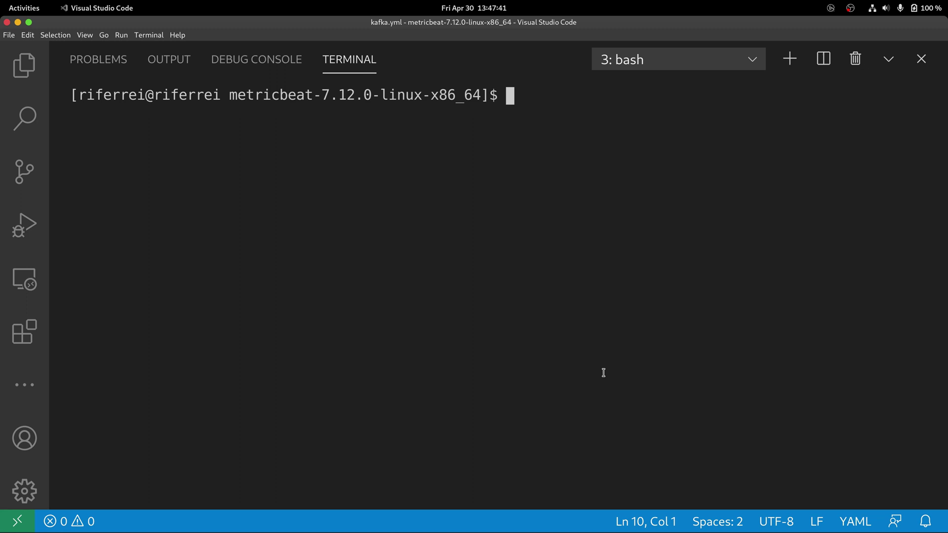
{"action": "type", "text": "./metricbeat "}
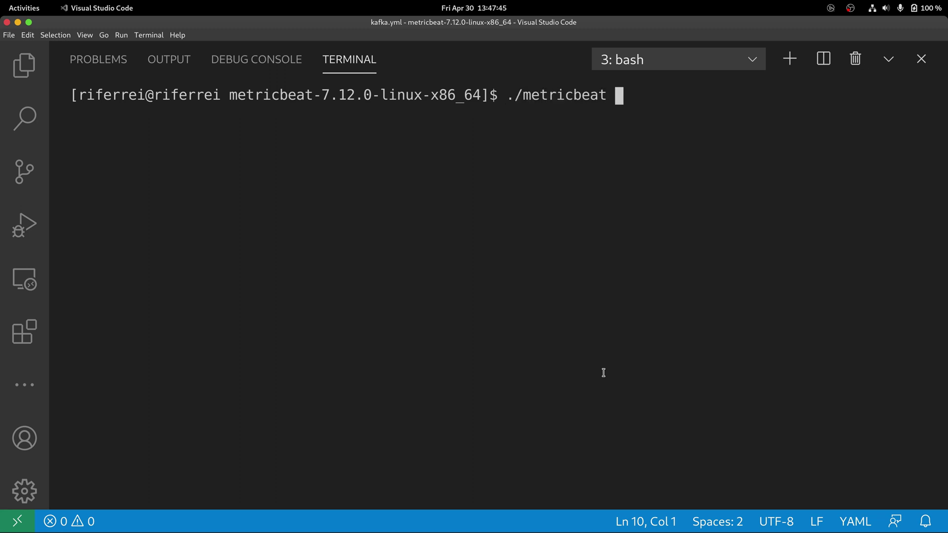
{"action": "type", "text": "setup"}
{"action": "key", "text": "Return"}
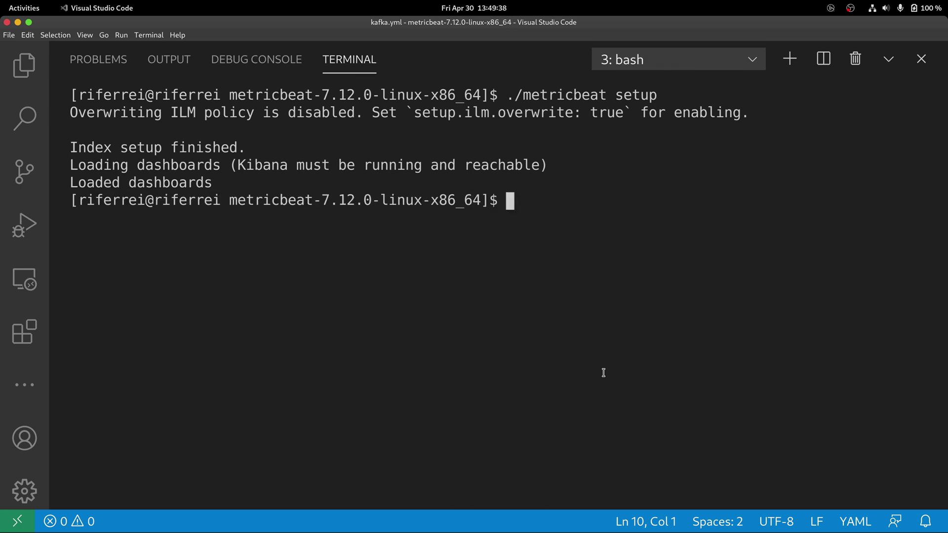
Step: Start Metricbeat from the terminal with ./metricbeat -e
{"action": "type", "text": "./metricbeat "}
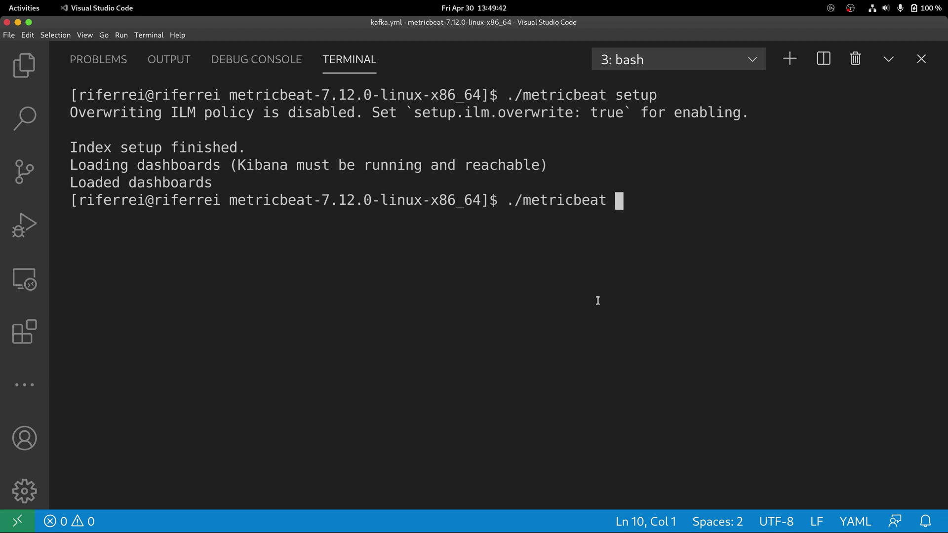
{"action": "type", "text": "-e"}
{"action": "key", "text": "Return"}
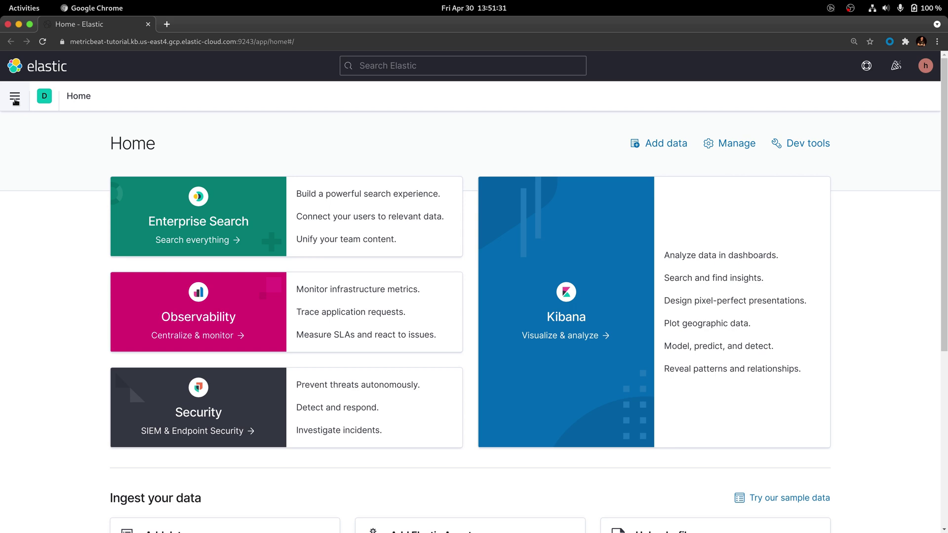
Step: In Kibana in Google Chrome, go to the Analytics dashboards list and search it for Kafka
{"action": "left_click", "coordinate": [12, 100]}
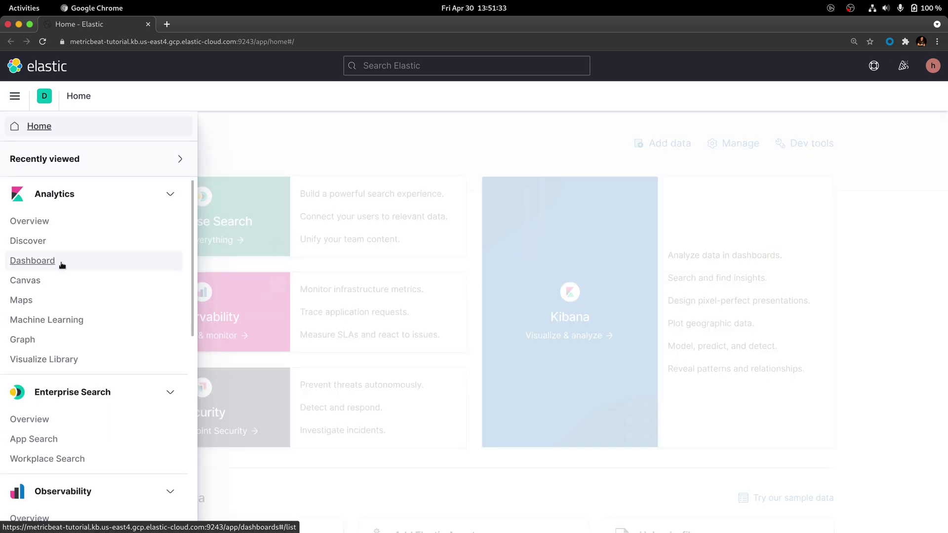
{"action": "left_click", "coordinate": [43, 262]}
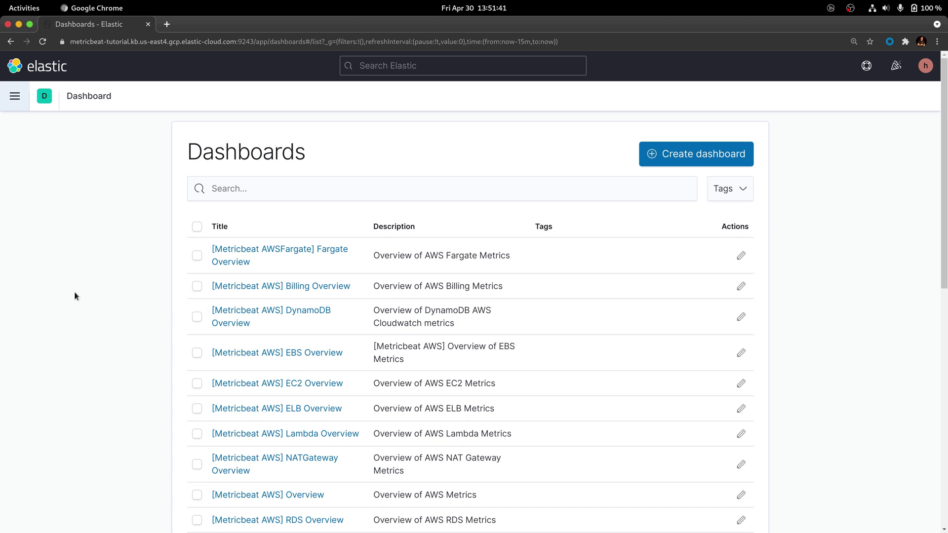
{"action": "left_click", "coordinate": [228, 195]}
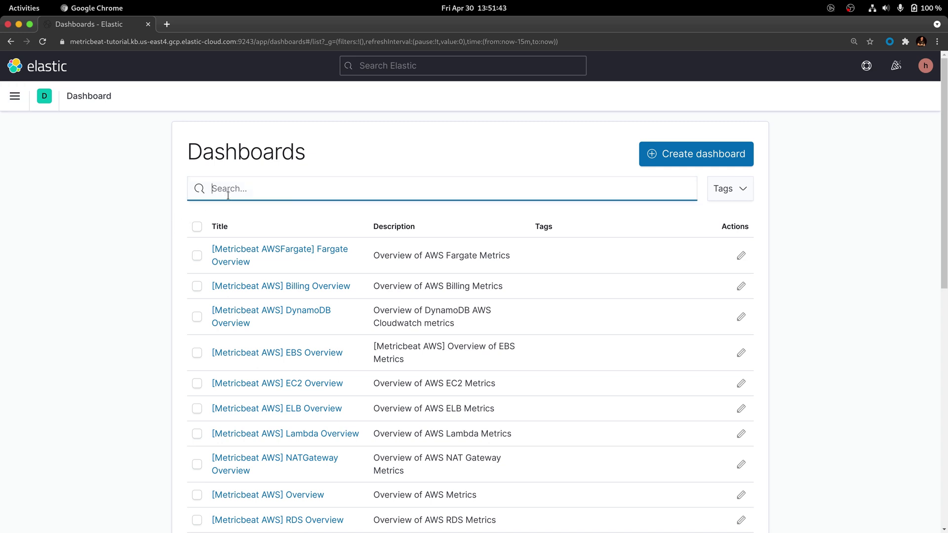
{"action": "type", "text": "Kafka"}
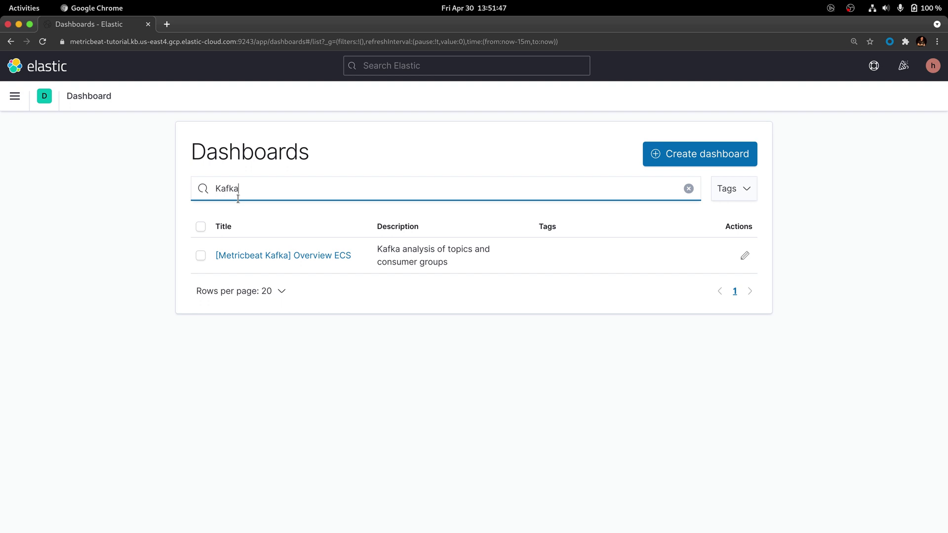
Step: Open the [Metricbeat Kafka] Overview ECS dashboard and start its automatic refresh at every 3 seconds
{"action": "left_click", "coordinate": [332, 255]}
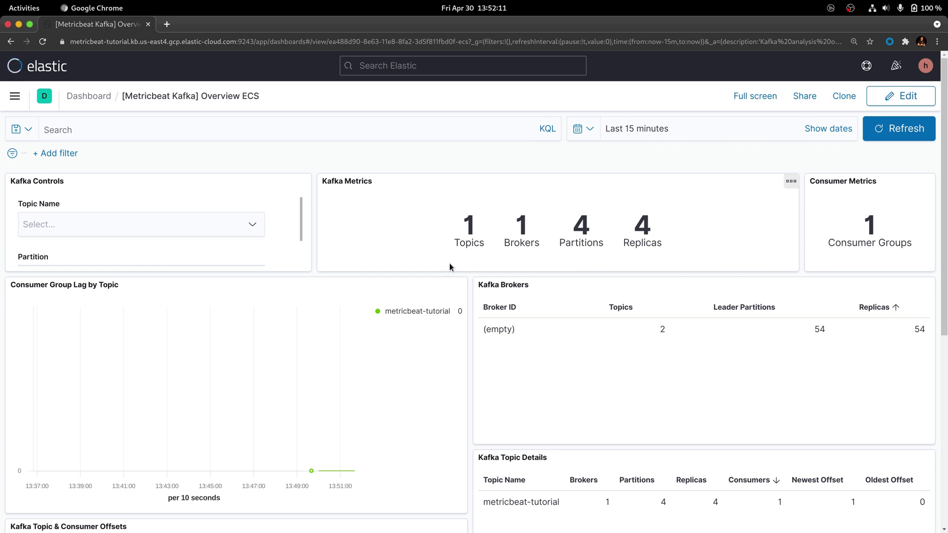
{"action": "left_click", "coordinate": [590, 129]}
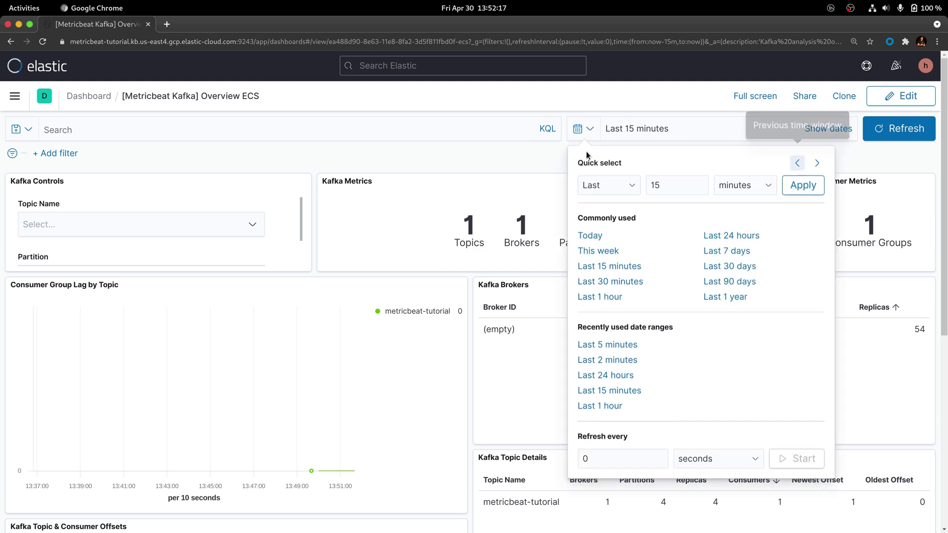
{"action": "left_click", "coordinate": [599, 460]}
{"action": "type", "text": "3"}
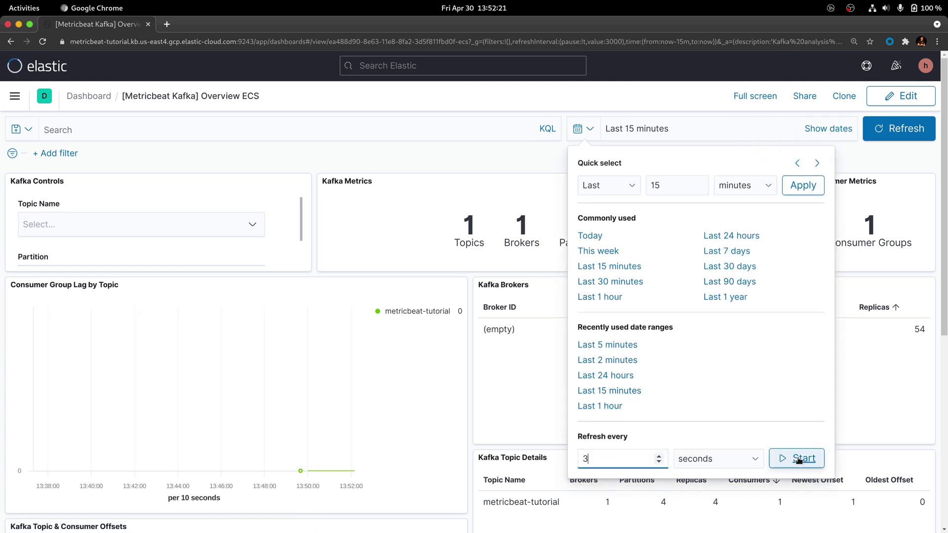
{"action": "left_click", "coordinate": [799, 459]}
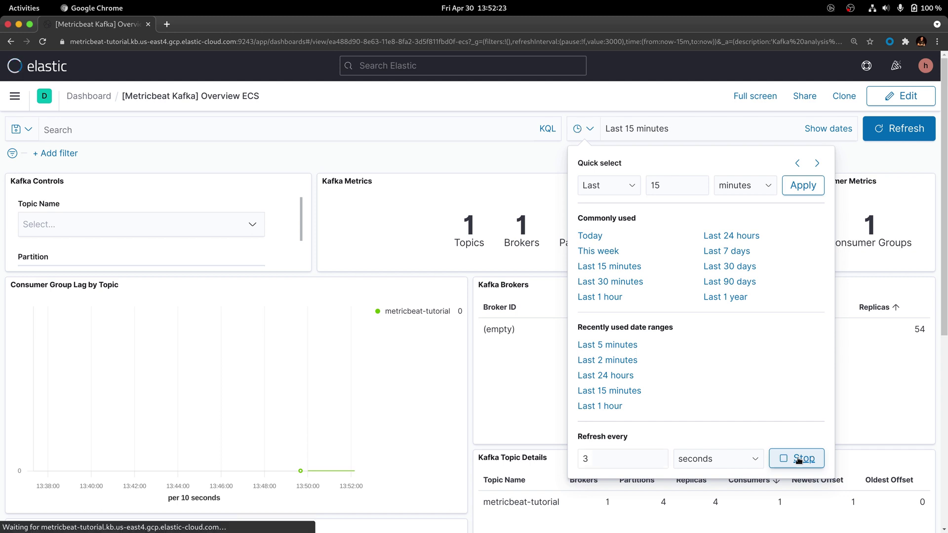
{"action": "left_click", "coordinate": [442, 171]}
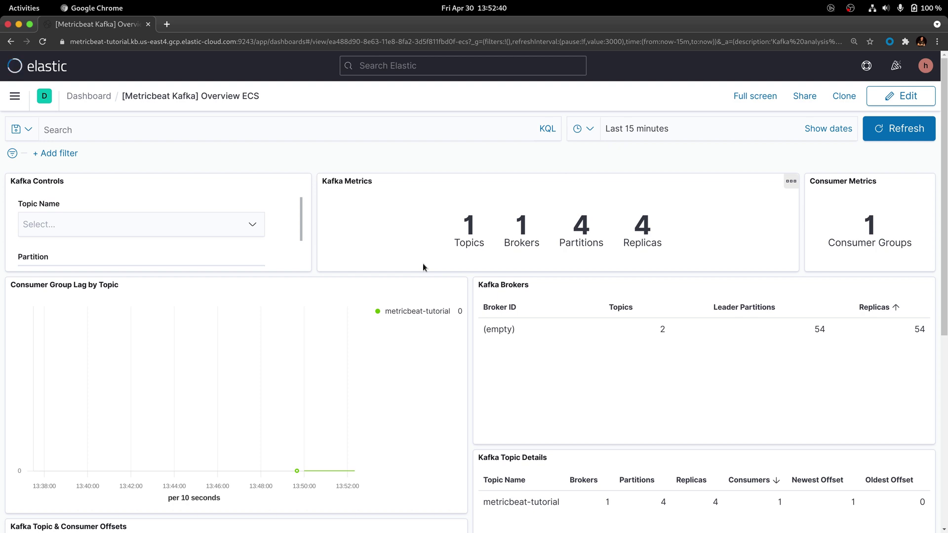
Step: Filter the dashboard to the topic metricbeat-tutorial and review its offsets and consumer group clients
{"action": "left_click", "coordinate": [253, 225]}
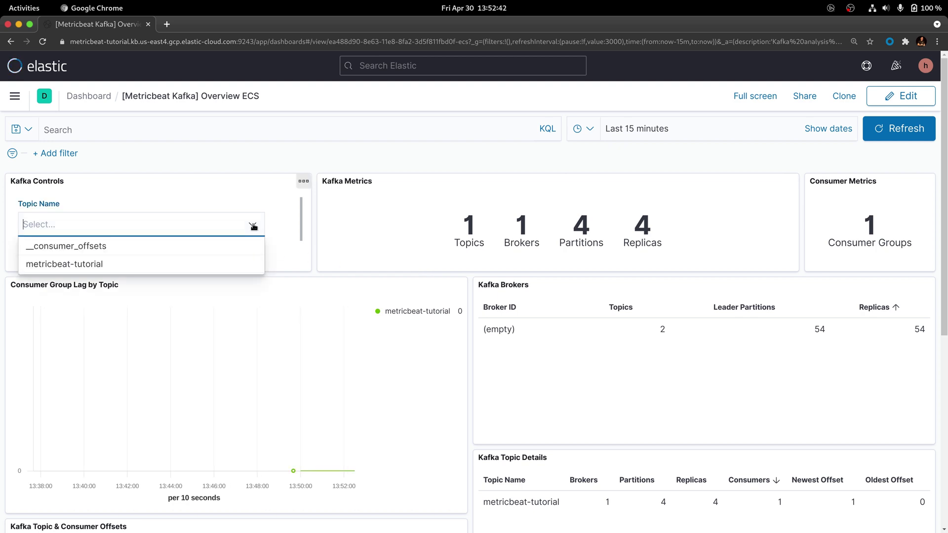
{"action": "left_click", "coordinate": [44, 265]}
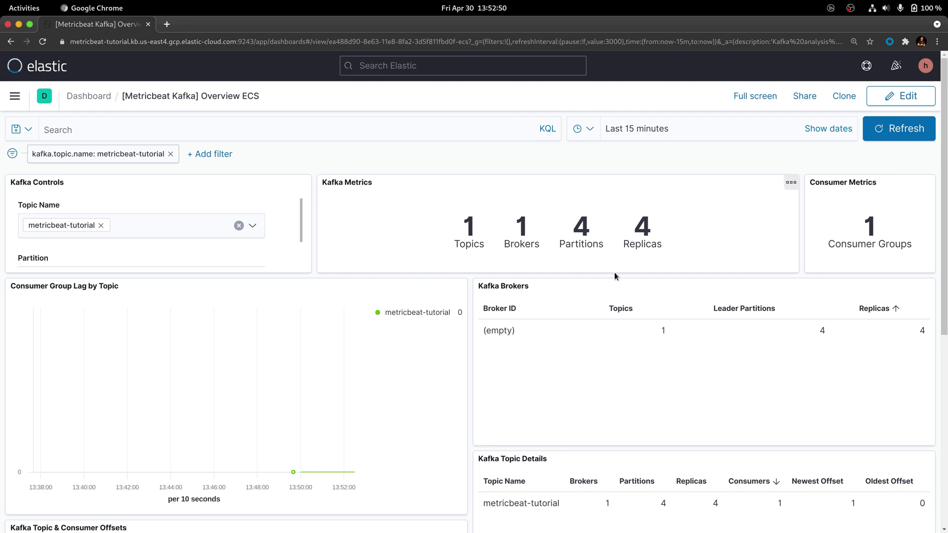
{"action": "scroll", "coordinate": [647, 298], "scroll_direction": "down", "scroll_amount": 2}
{"action": "scroll", "coordinate": [647, 297], "scroll_direction": "down", "scroll_amount": 4}
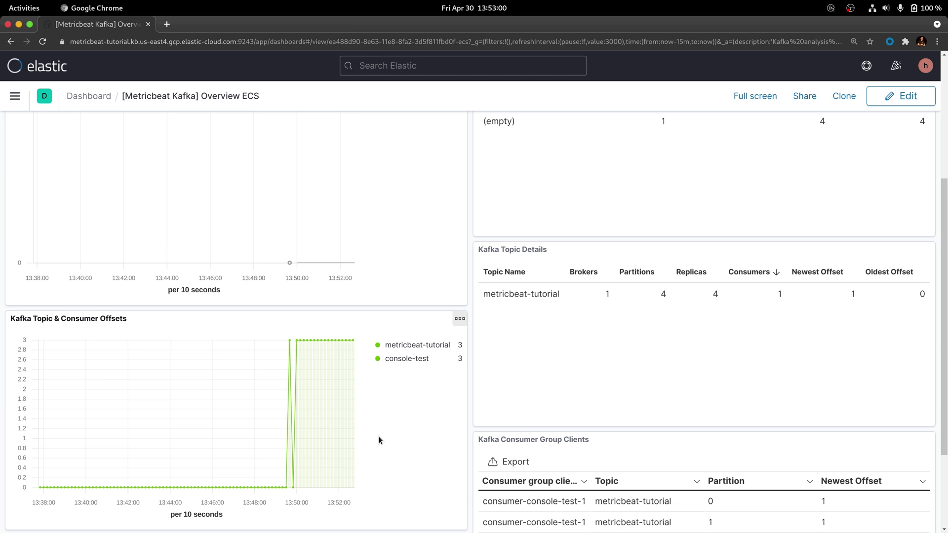
{"action": "scroll", "coordinate": [379, 440], "scroll_direction": "down", "scroll_amount": 4}
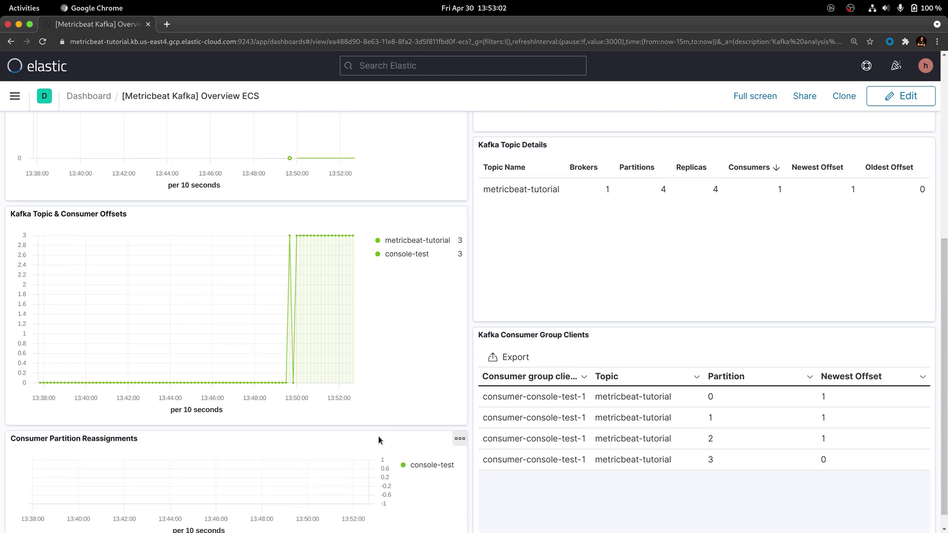
{"action": "scroll", "coordinate": [378, 438], "scroll_direction": "up", "scroll_amount": 1}
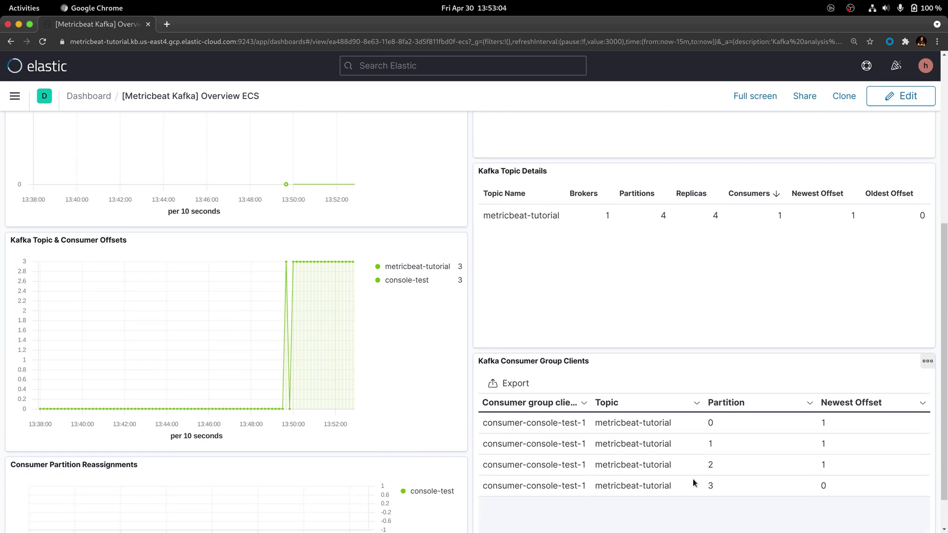
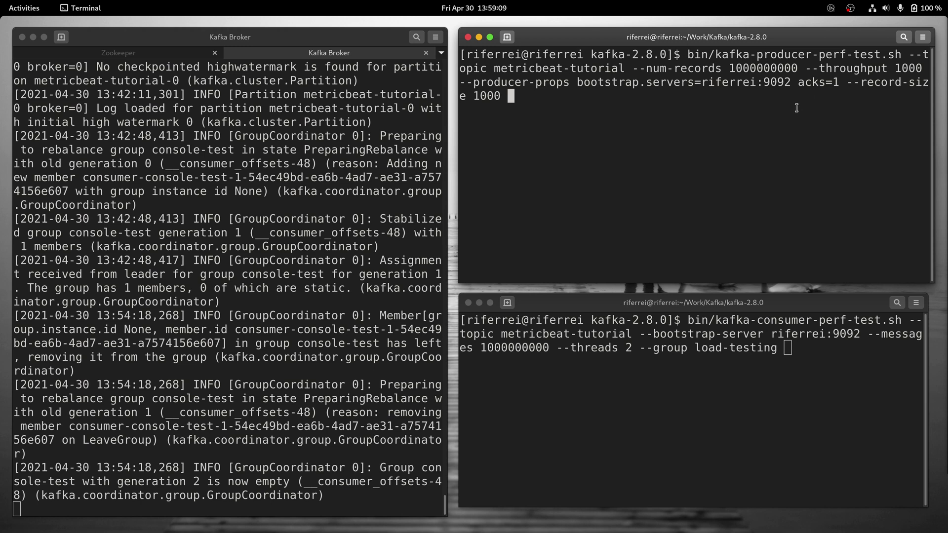
Step: In Terminal, run the prepared kafka-producer-perf-test.sh and kafka-consumer-perf-test.sh commands against the metricbeat-tutorial topic, using consumer group load-testing
{"action": "key", "text": "Return"}
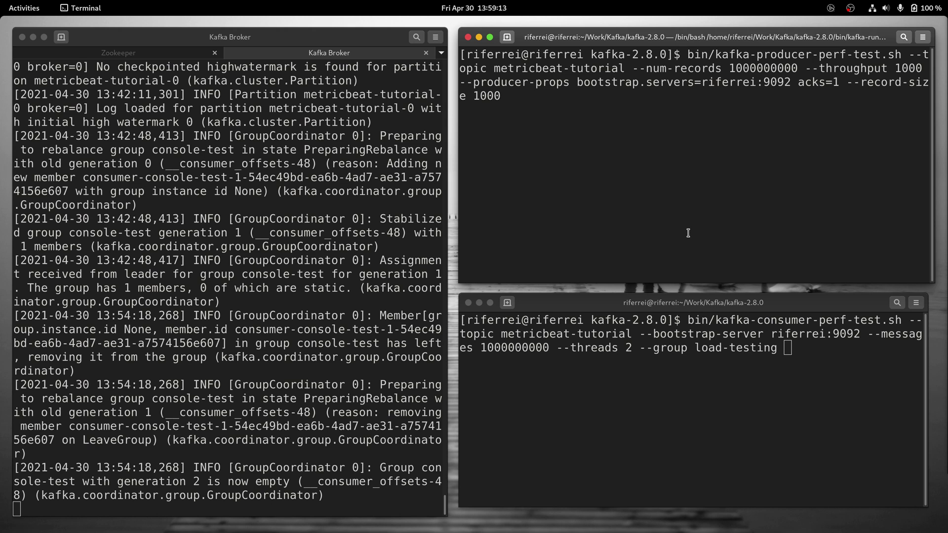
{"action": "left_click", "coordinate": [685, 367]}
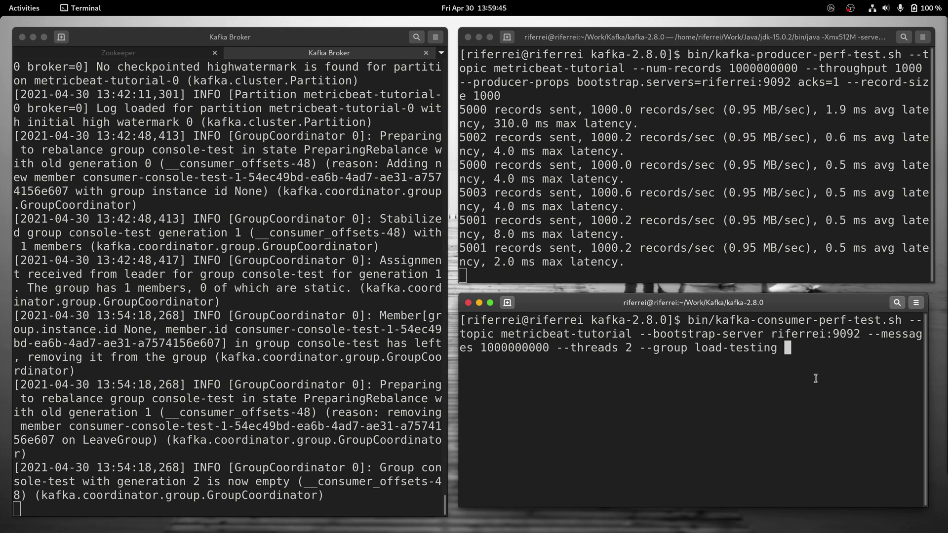
{"action": "key", "text": "Return"}
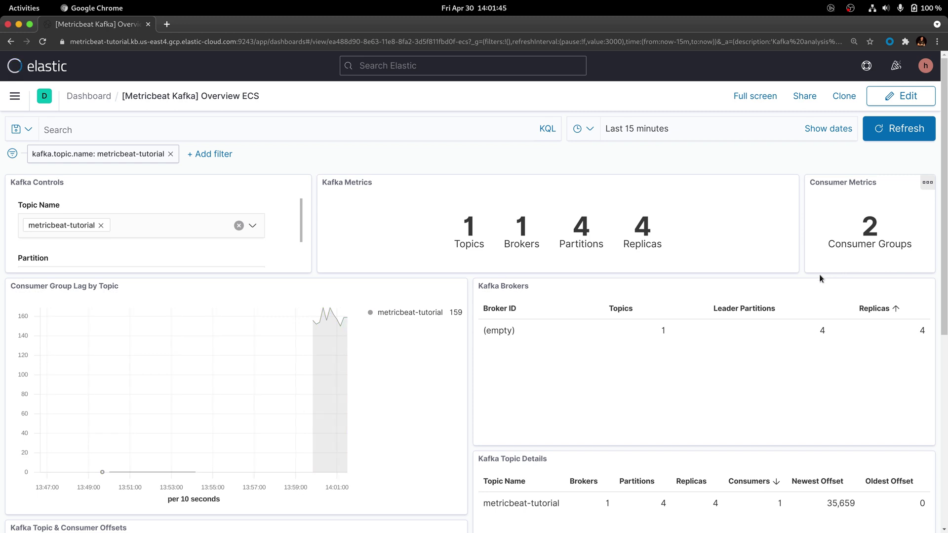
Step: Switch back to the Kibana dashboard in Google Chrome and examine consumer lag, offsets and consumer group clients under load
{"action": "scroll", "coordinate": [434, 400], "scroll_direction": "down", "scroll_amount": 1}
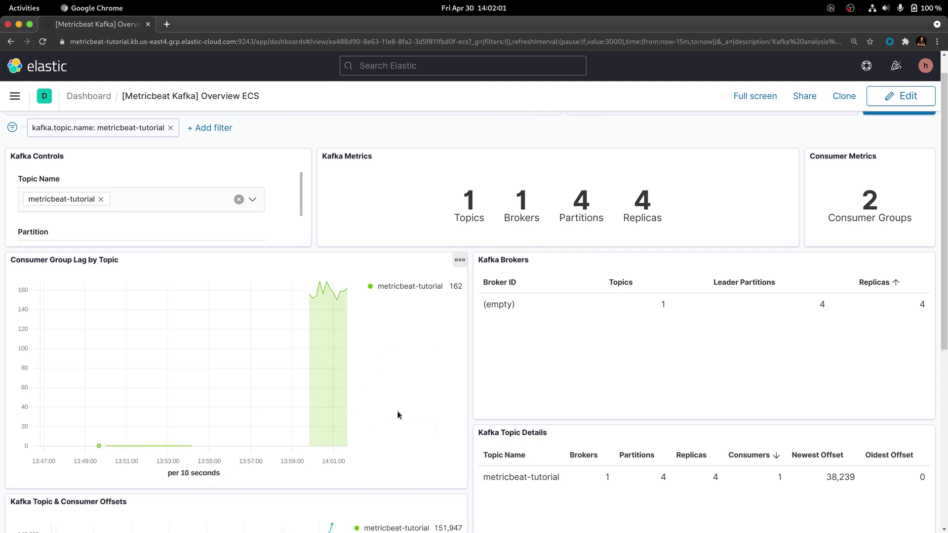
{"action": "scroll", "coordinate": [399, 414], "scroll_direction": "down", "scroll_amount": 4}
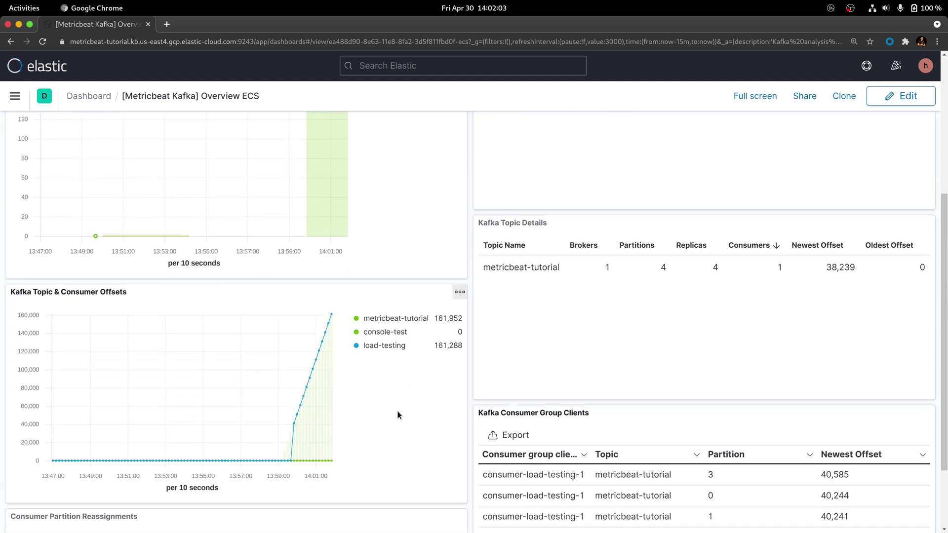
{"action": "scroll", "coordinate": [398, 413], "scroll_direction": "down", "scroll_amount": 1}
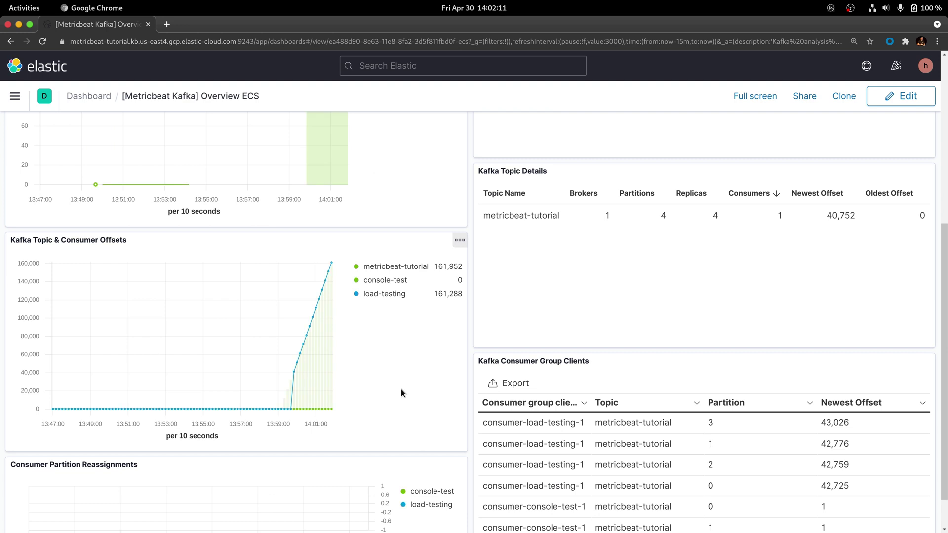
{"action": "scroll", "coordinate": [401, 389], "scroll_direction": "down", "scroll_amount": 1}
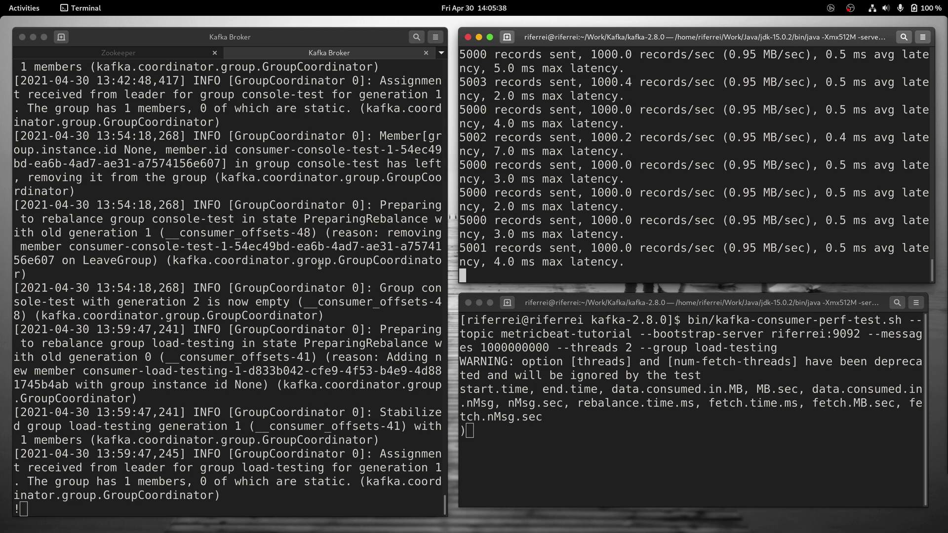
Step: In Terminal, stop the running producer and consumer performance tests
{"action": "left_click", "coordinate": [369, 201]}
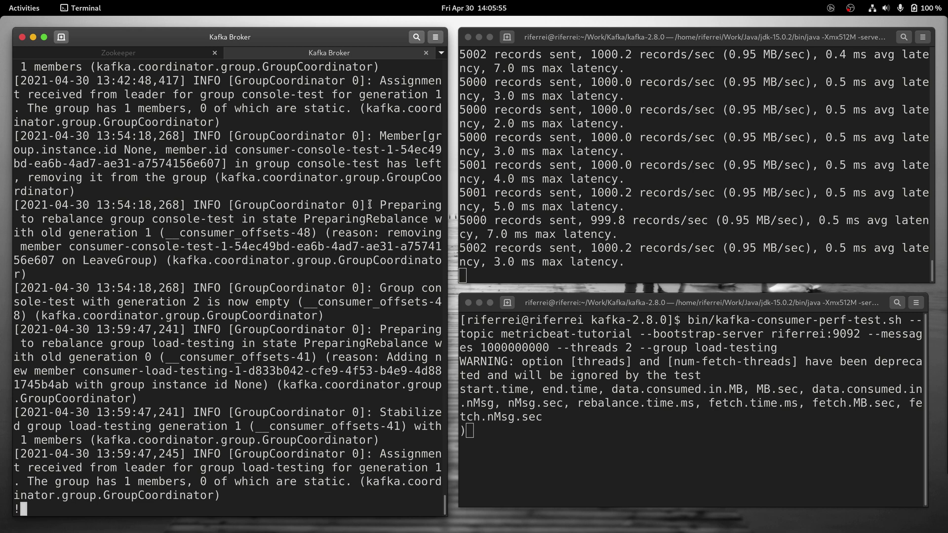
{"action": "left_click", "coordinate": [630, 217]}
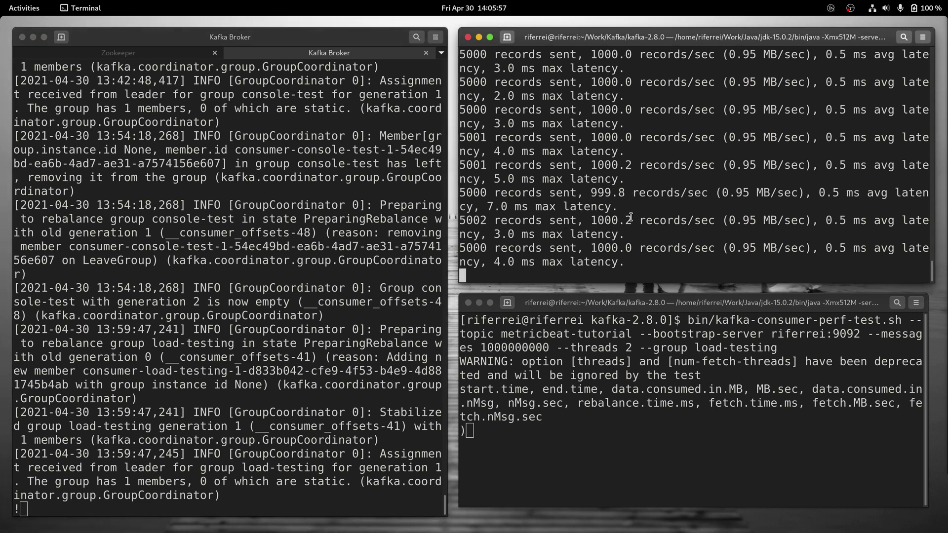
{"action": "key", "text": "ctrl+c"}
{"action": "left_click", "coordinate": [635, 340]}
{"action": "key", "text": "ctrl+c"}
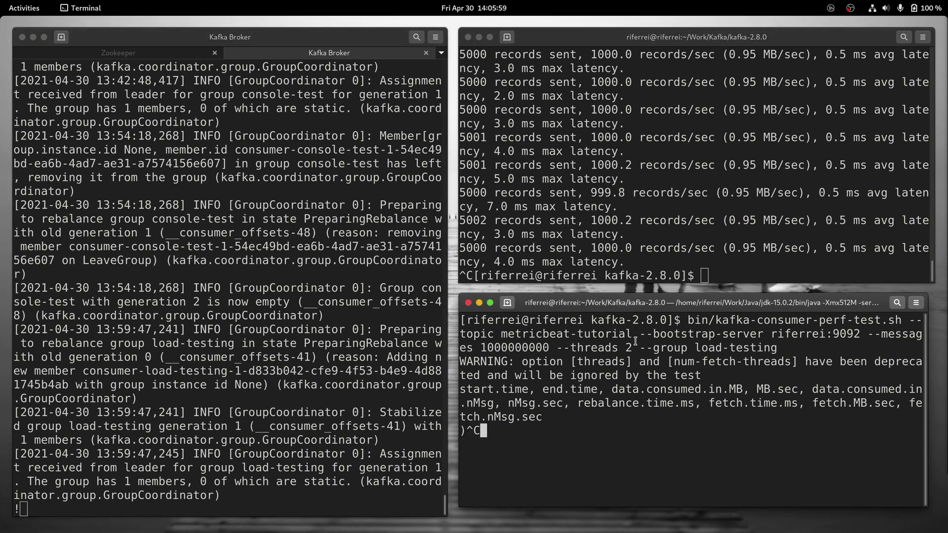
Step: Clear the output of both the consumer and producer test terminals
{"action": "key", "text": "alt+grave"}
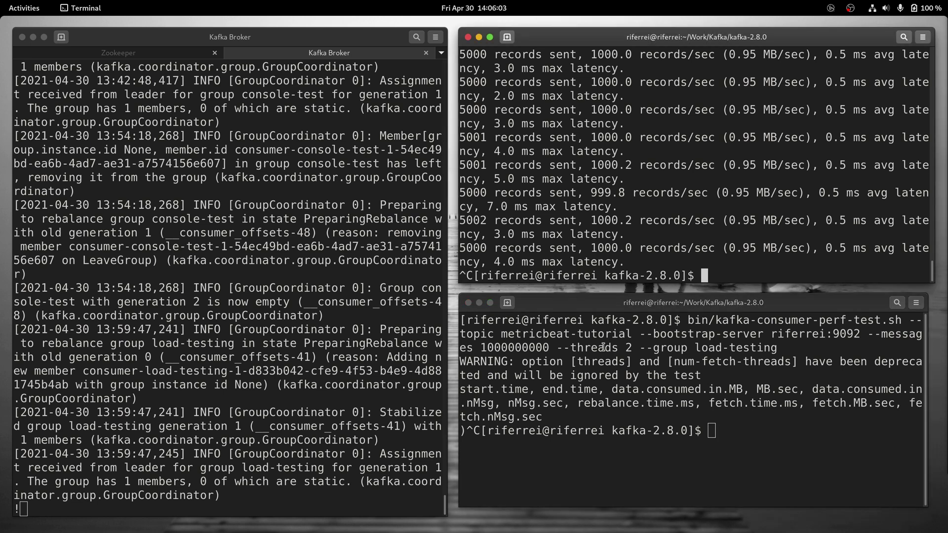
{"action": "left_click", "coordinate": [603, 347]}
{"action": "type", "text": "clear"}
{"action": "key", "text": "Return"}
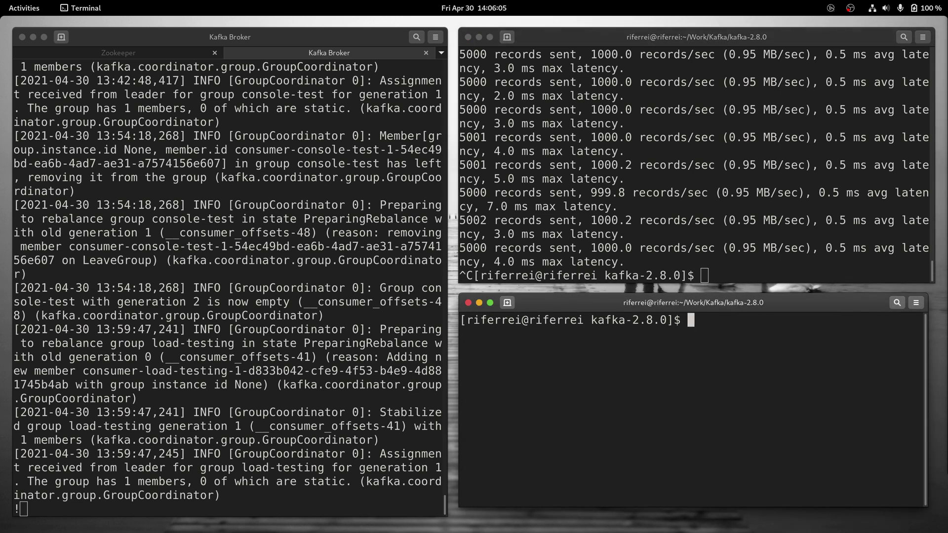
{"action": "left_click", "coordinate": [660, 254]}
{"action": "key", "text": "ctrl+l"}
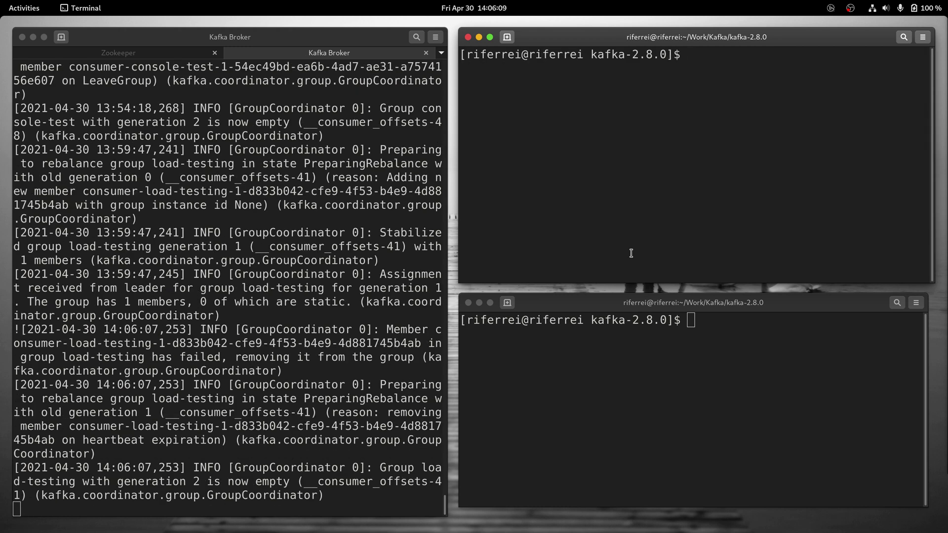
Step: Shut down the running Kafka broker and clear its terminal
{"action": "left_click", "coordinate": [280, 257]}
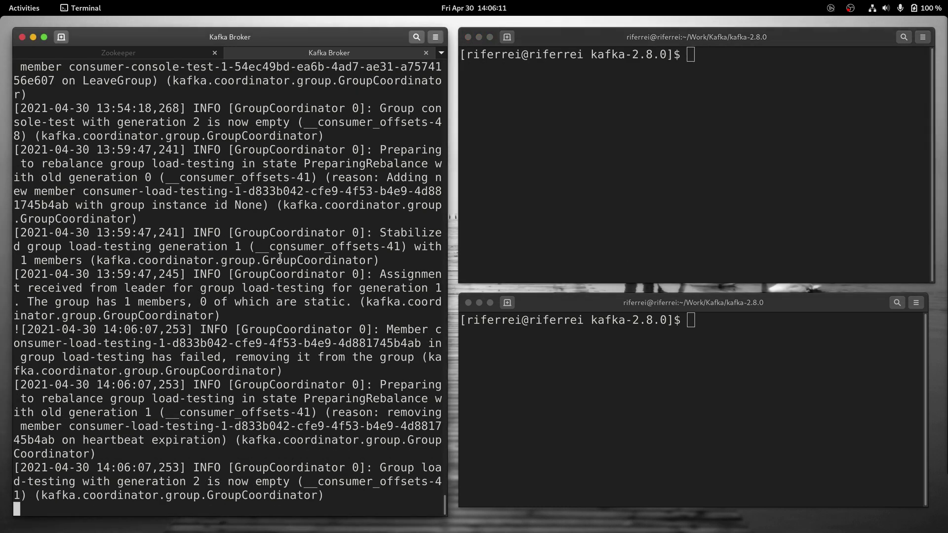
{"action": "key", "text": "ctrl+c"}
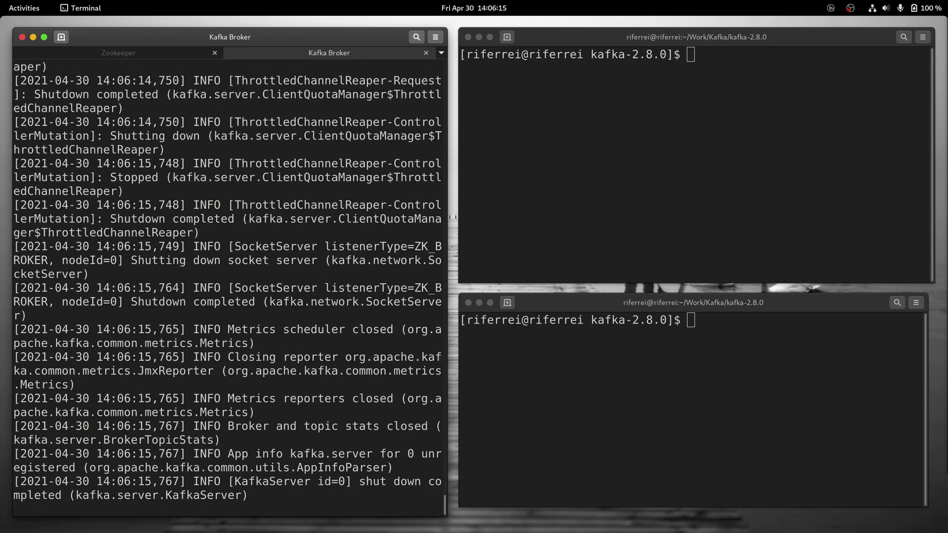
{"action": "type", "text": "clear"}
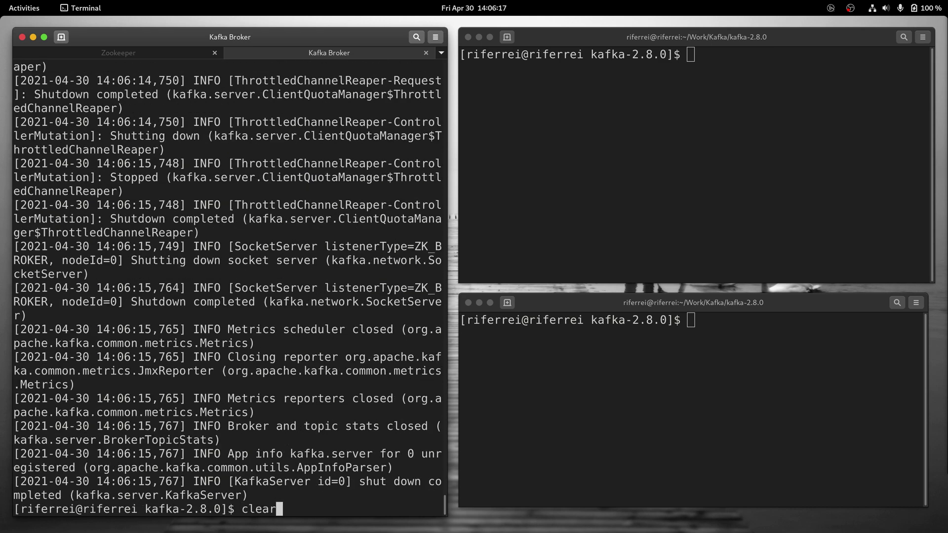
{"action": "key", "text": "Return"}
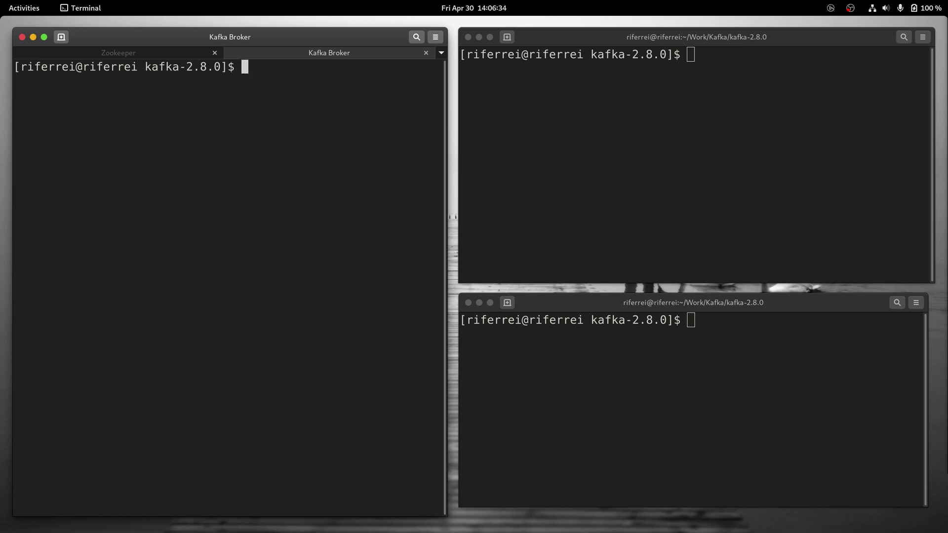
Step: Export KAFKA_OPTS=-javaagent:./libs/jolokia-jvm-1.6.2-agent.jar=port=8779,host=localhost and restart the broker with bin/kafka-server-start.sh config/server.properties
{"action": "key", "text": "ctrl+shift+v"}
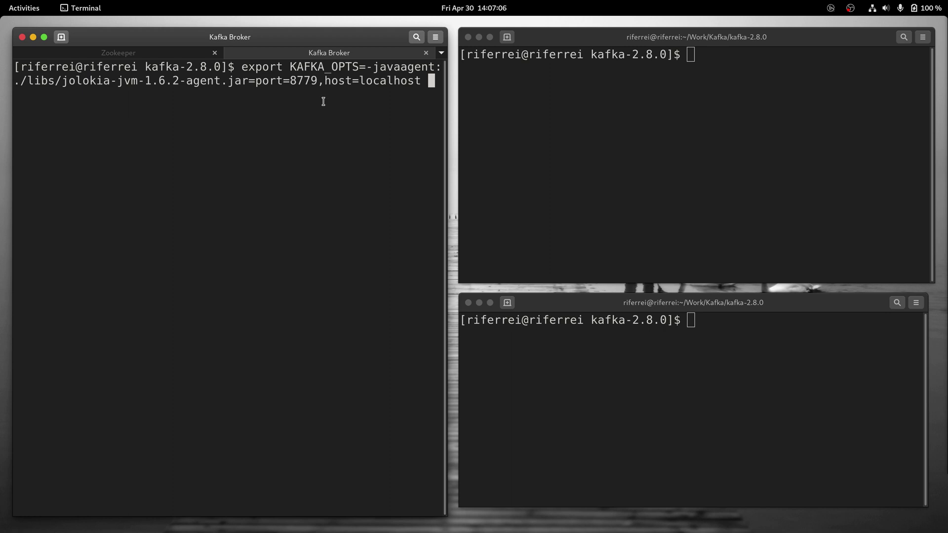
{"action": "key", "text": "Return"}
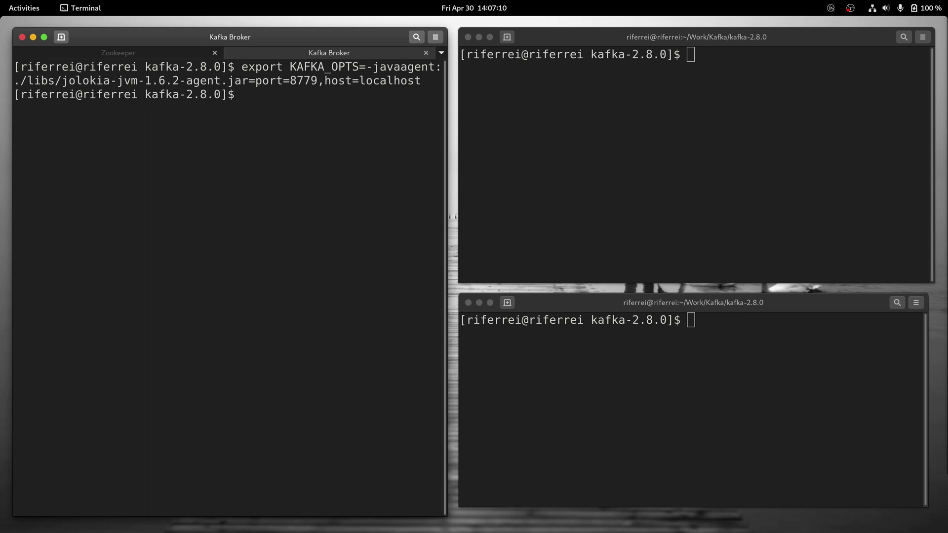
{"action": "key", "text": "Up"}
{"action": "key", "text": "Up"}
{"action": "key", "text": "Up"}
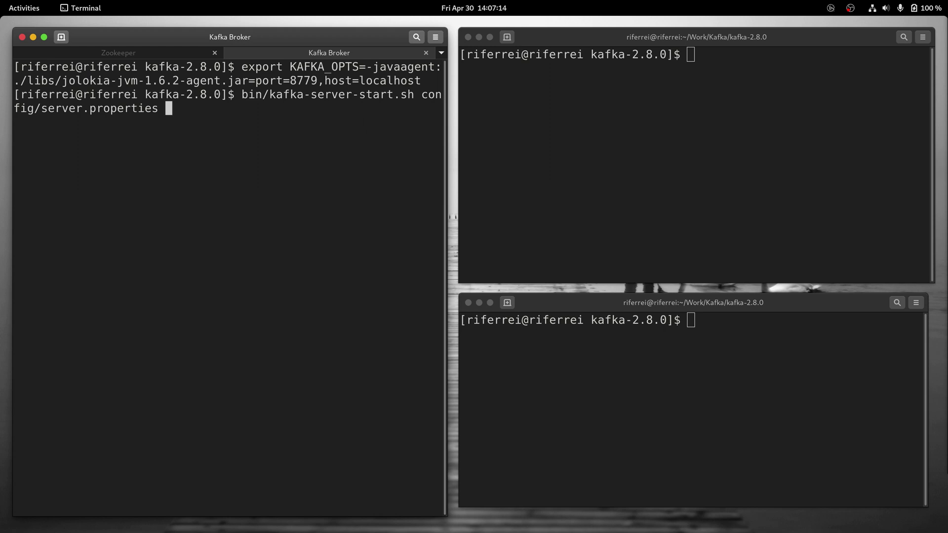
{"action": "key", "text": "Return"}
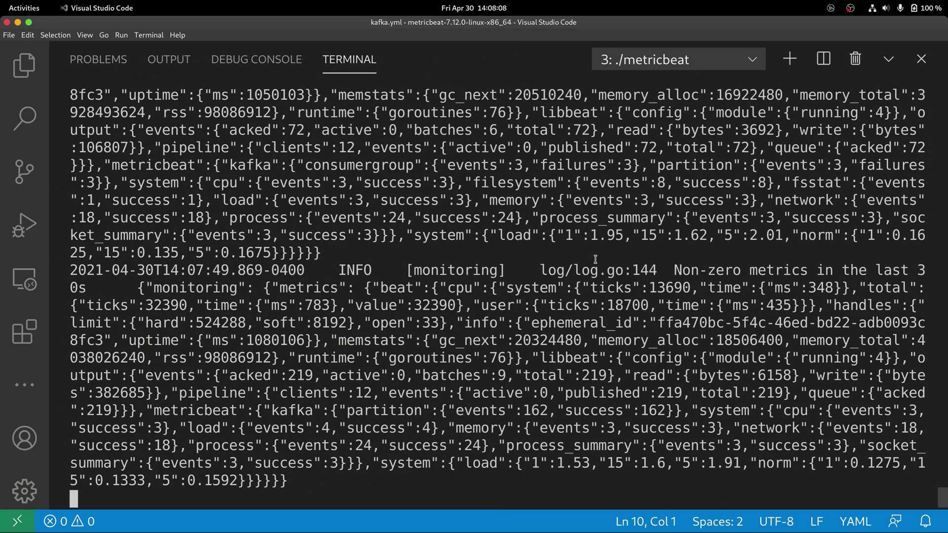
Step: In Visual Studio Code, stop Metricbeat and hide the integrated terminal to return to kafka.yml
{"action": "key", "text": "ctrl+c"}
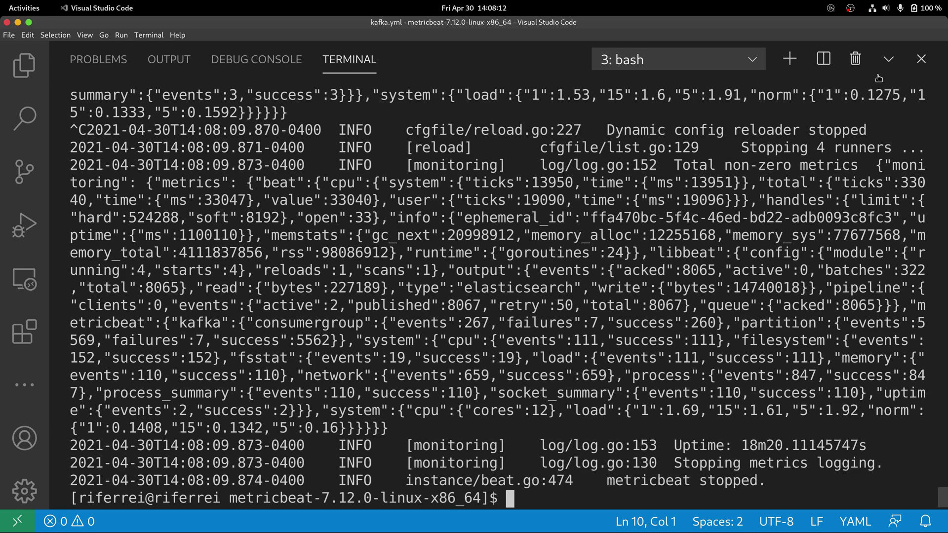
{"action": "left_click", "coordinate": [888, 61]}
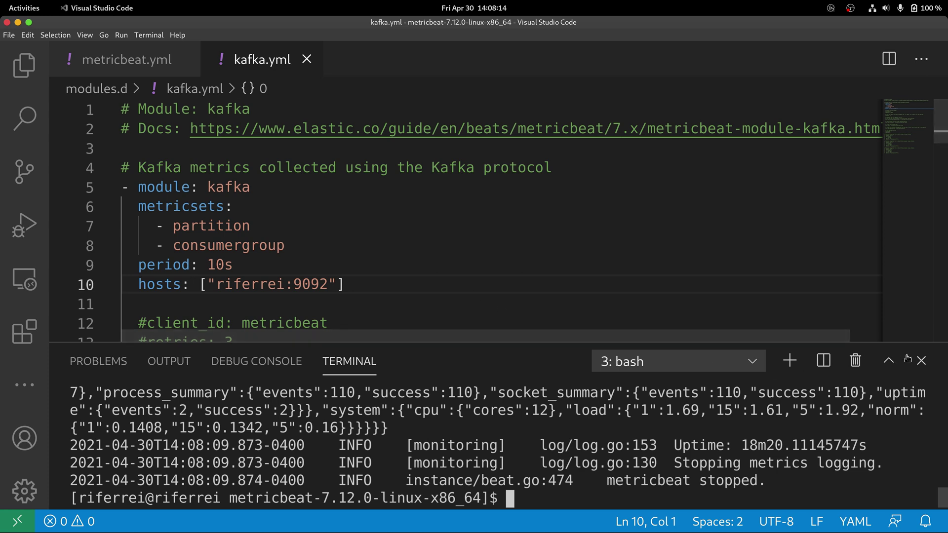
{"action": "key", "text": "ctrl+j"}
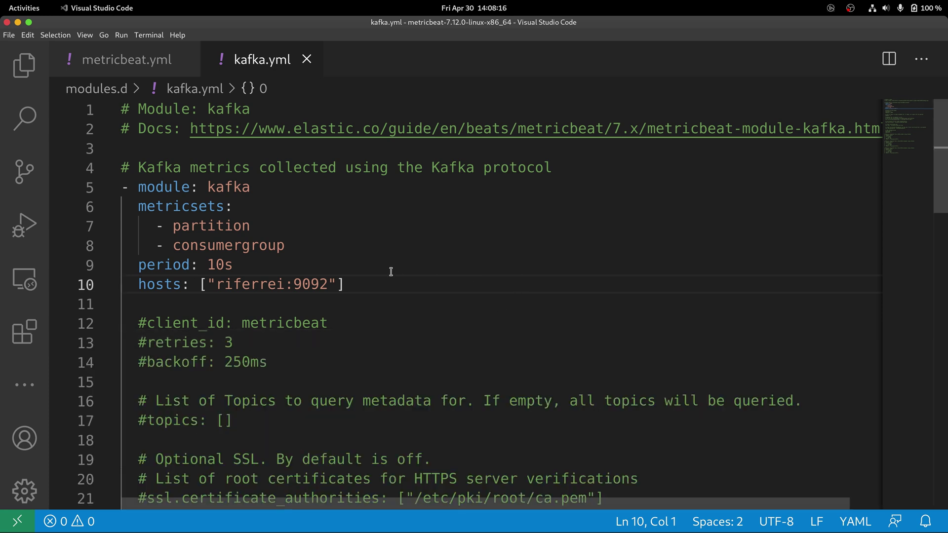
Step: In kafka.yml, uncomment the whole broker metricset block under "Metrics collected from a Kafka broker using Jolokia" and save the file
{"action": "left_click", "coordinate": [407, 285]}
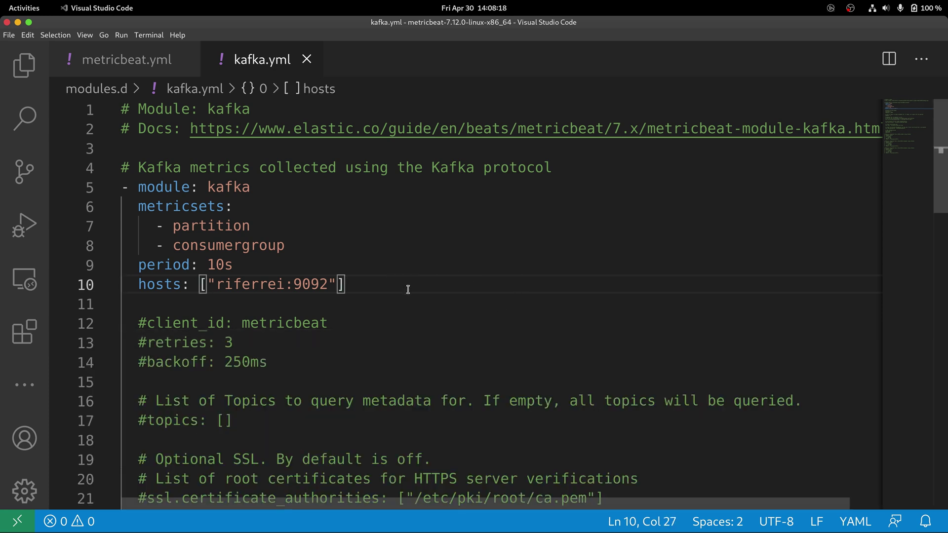
{"action": "scroll", "coordinate": [408, 289], "scroll_direction": "down", "scroll_amount": 5}
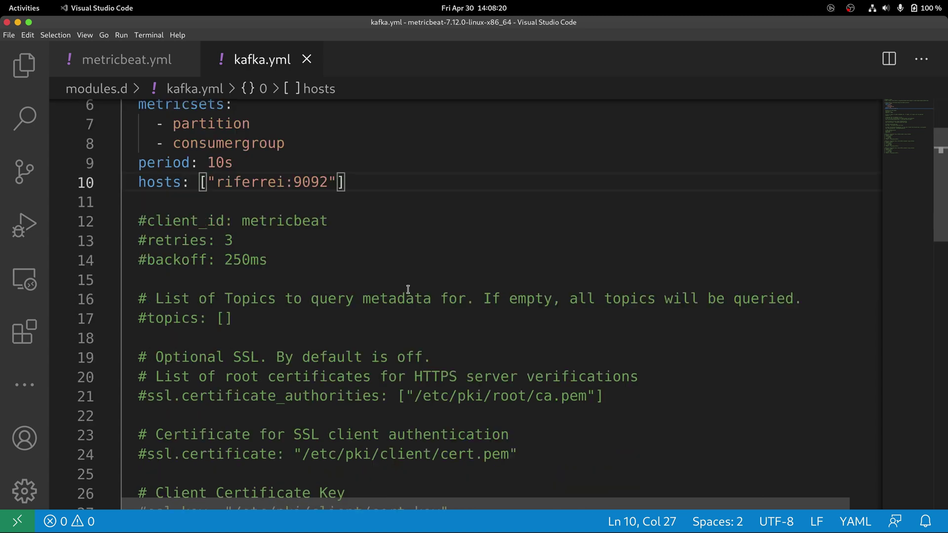
{"action": "scroll", "coordinate": [408, 289], "scroll_direction": "down", "scroll_amount": 5}
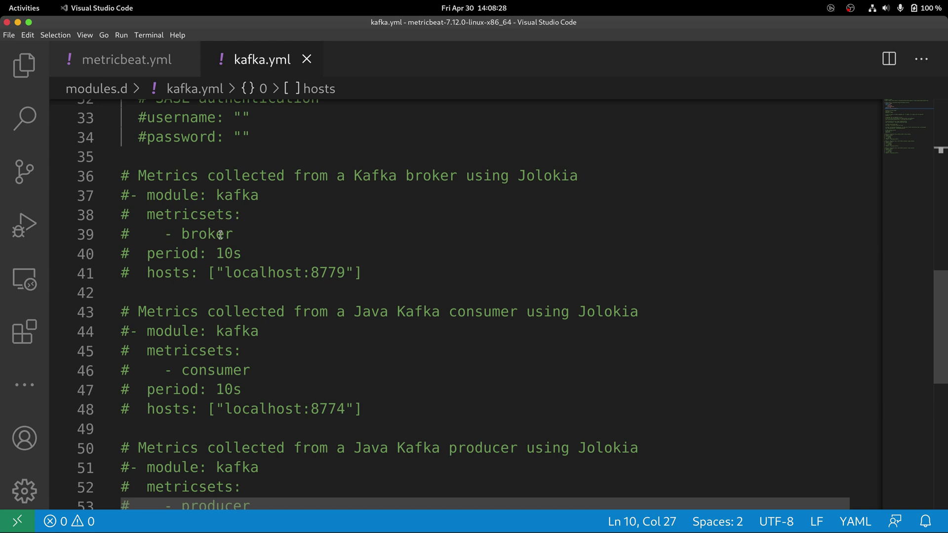
{"action": "left_click", "coordinate": [131, 176]}
{"action": "key", "text": "Left"}
{"action": "key", "text": "Down"}
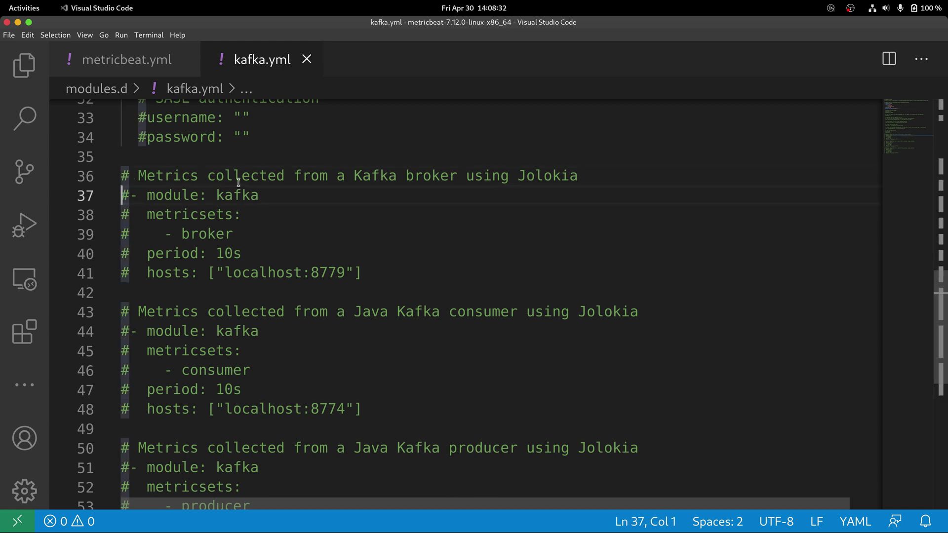
{"action": "key", "text": "Delete"}
{"action": "key", "text": "Down"}
{"action": "key", "text": "shift+Right"}
{"action": "key", "text": "Delete"}
{"action": "key", "text": "Down"}
{"action": "key", "text": "shift+Right"}
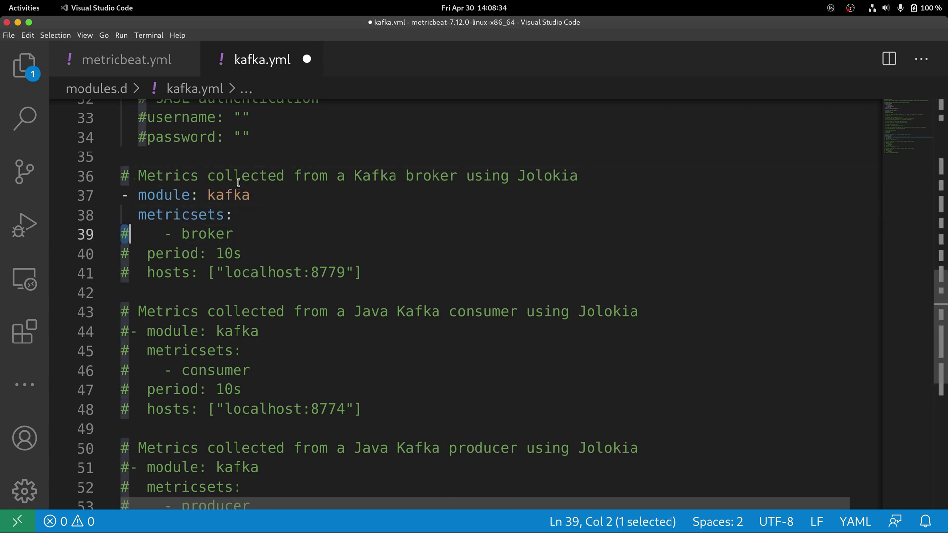
{"action": "key", "text": "Delete"}
{"action": "key", "text": "Down"}
{"action": "key", "text": "shift+Right"}
{"action": "key", "text": "Delete"}
{"action": "key", "text": "Down"}
{"action": "key", "text": "shift+Right"}
{"action": "key", "text": "Delete"}
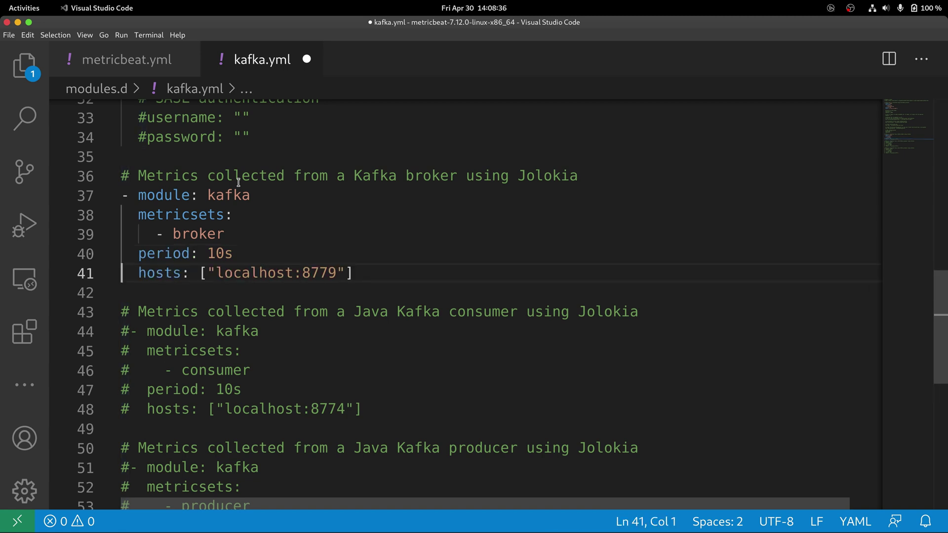
{"action": "key", "text": "End"}
{"action": "key", "text": "ctrl+s"}
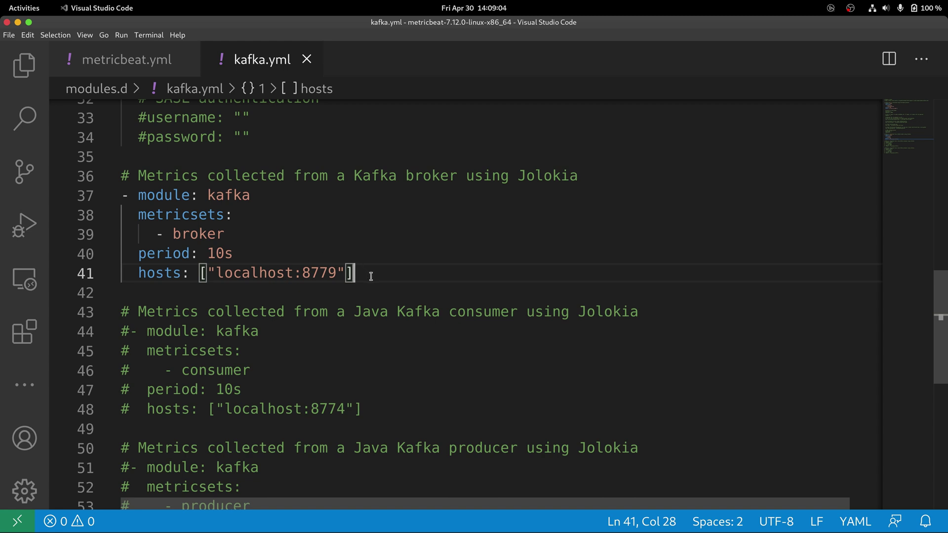
Step: Start Metricbeat with ./metricbeat -e in the maximized integrated terminal
{"action": "left_click", "coordinate": [148, 34]}
{"action": "key", "text": "Escape"}
{"action": "key", "text": "ctrl+grave"}
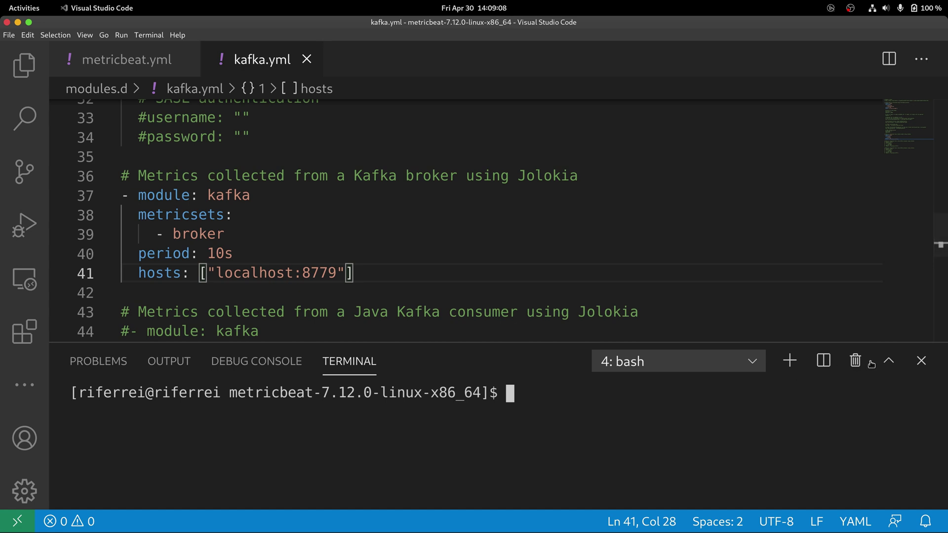
{"action": "left_click", "coordinate": [888, 361]}
{"action": "type", "text": "./"}
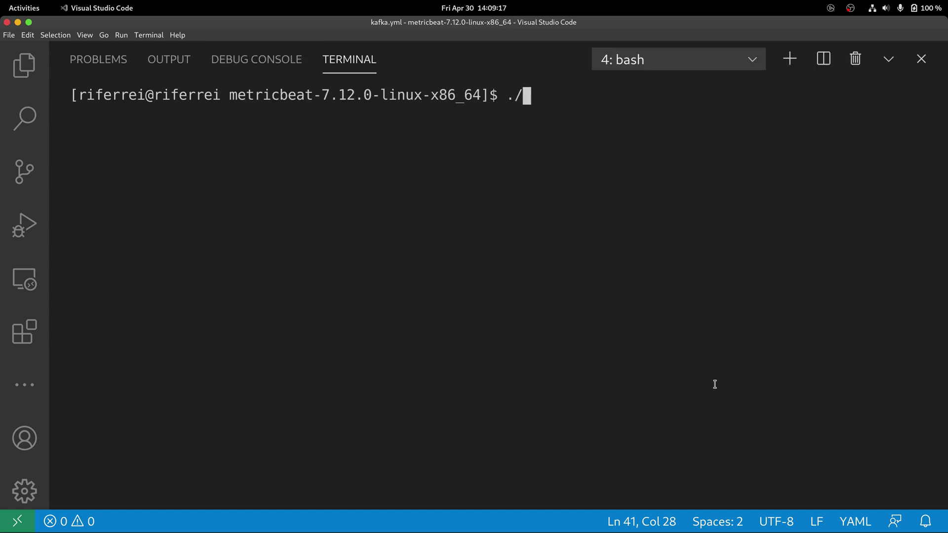
{"action": "type", "text": "metricbeat -"}
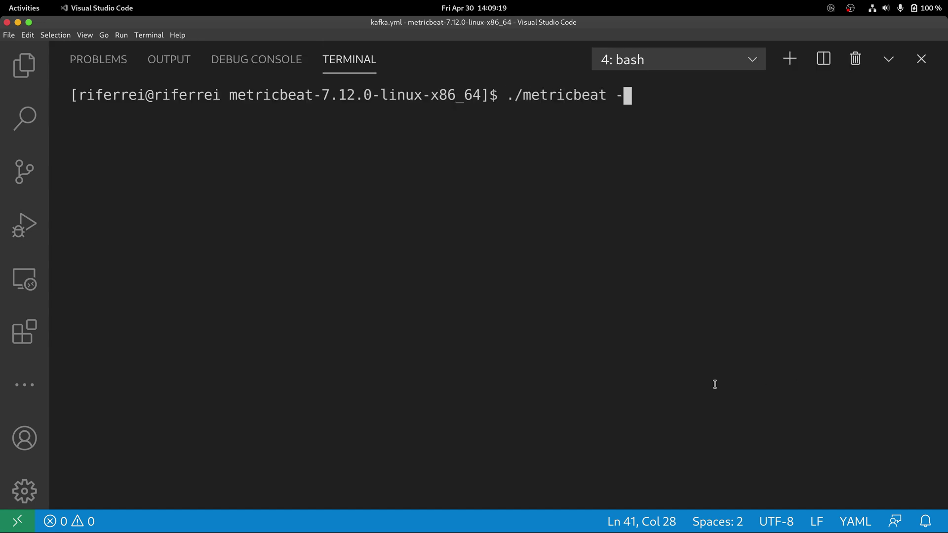
{"action": "type", "text": "e"}
{"action": "key", "text": "Return"}
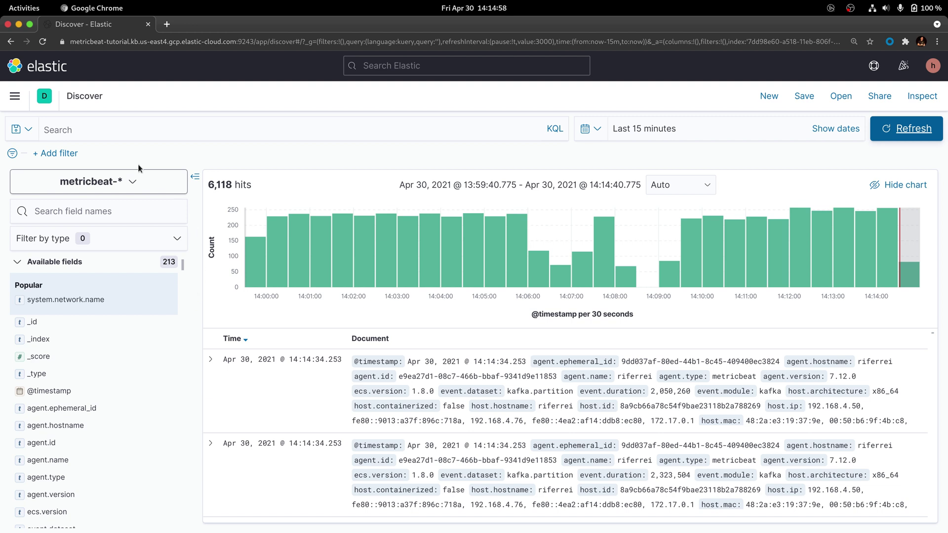
Step: In Kibana Discover in Chrome, add and save a filter where metricset.name is broker
{"action": "left_click", "coordinate": [64, 153]}
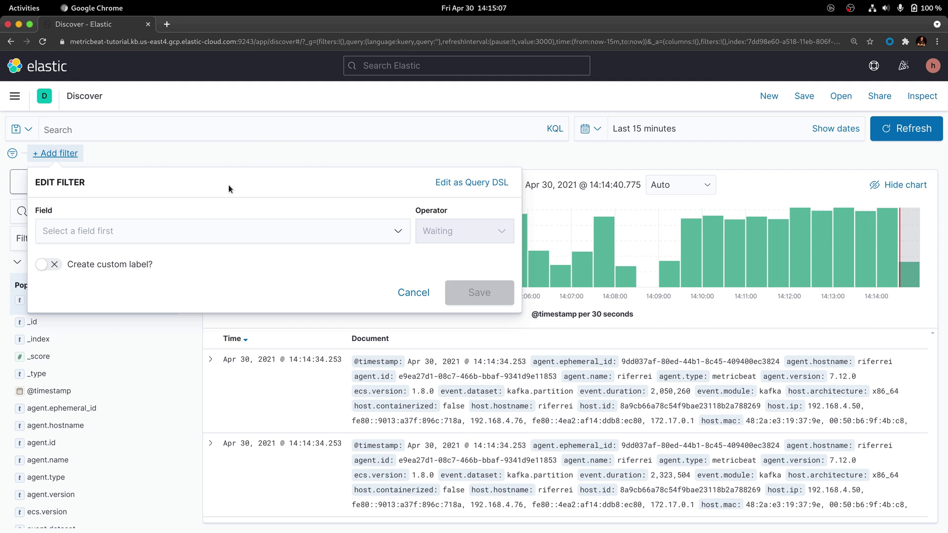
{"action": "left_click", "coordinate": [245, 230]}
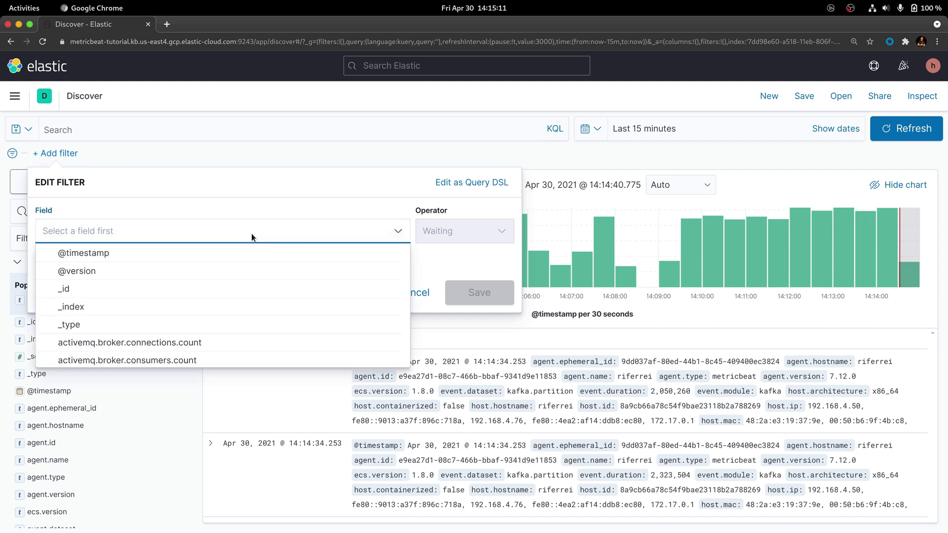
{"action": "type", "text": "metric"}
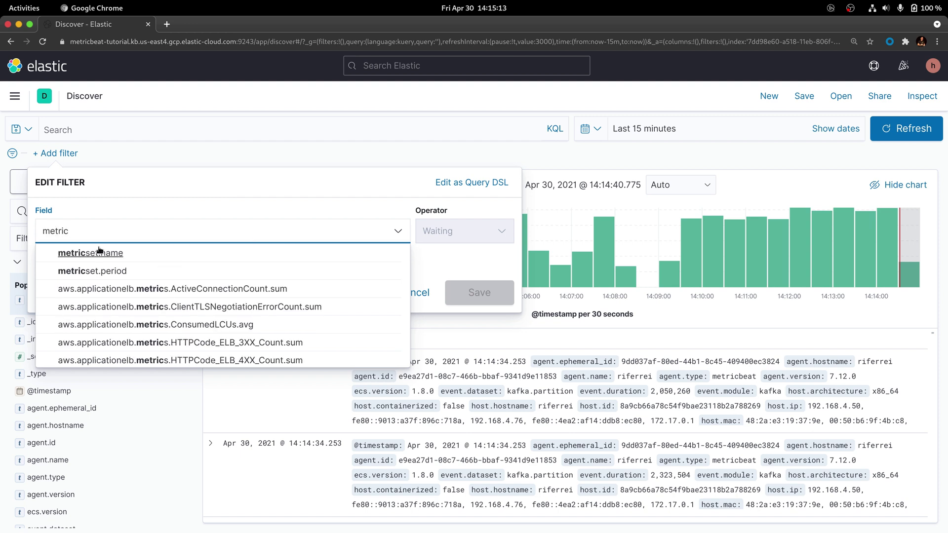
{"action": "left_click", "coordinate": [94, 252]}
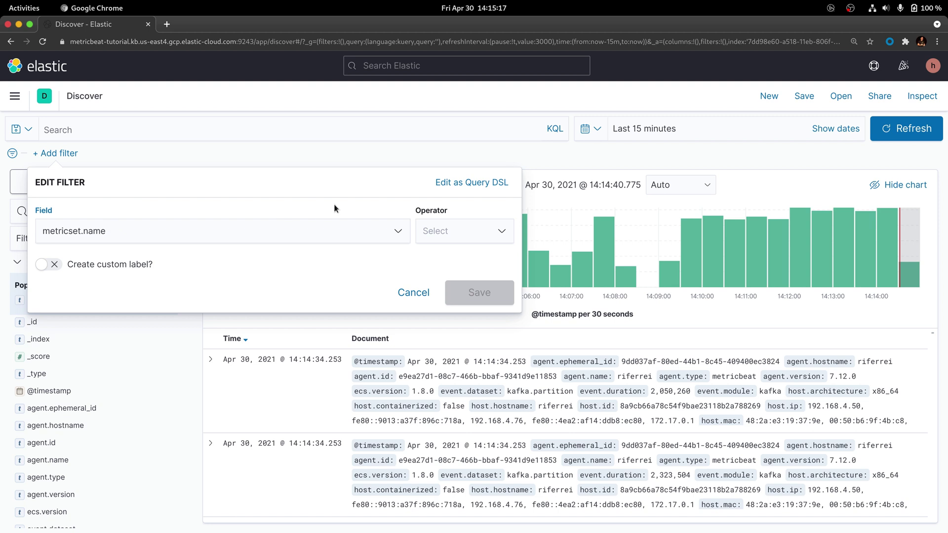
{"action": "left_click", "coordinate": [500, 232]}
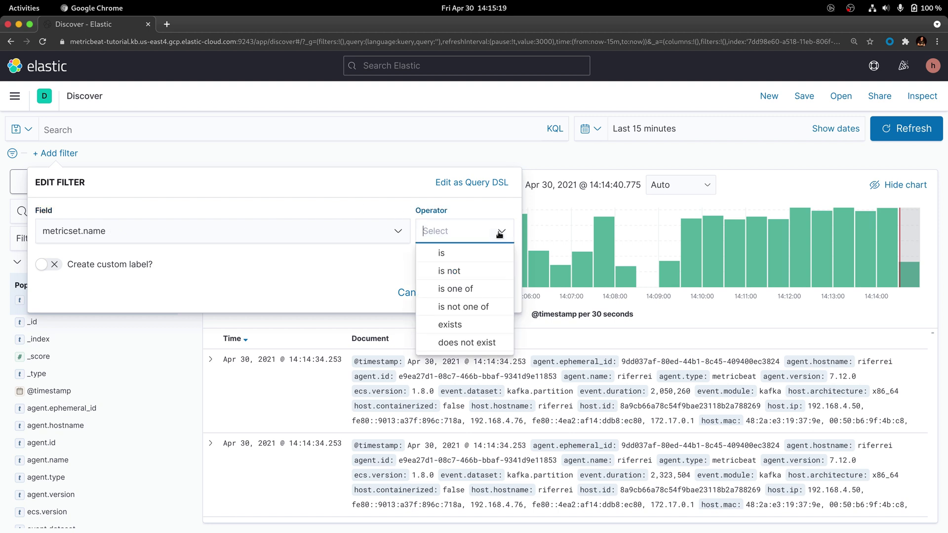
{"action": "left_click", "coordinate": [442, 251]}
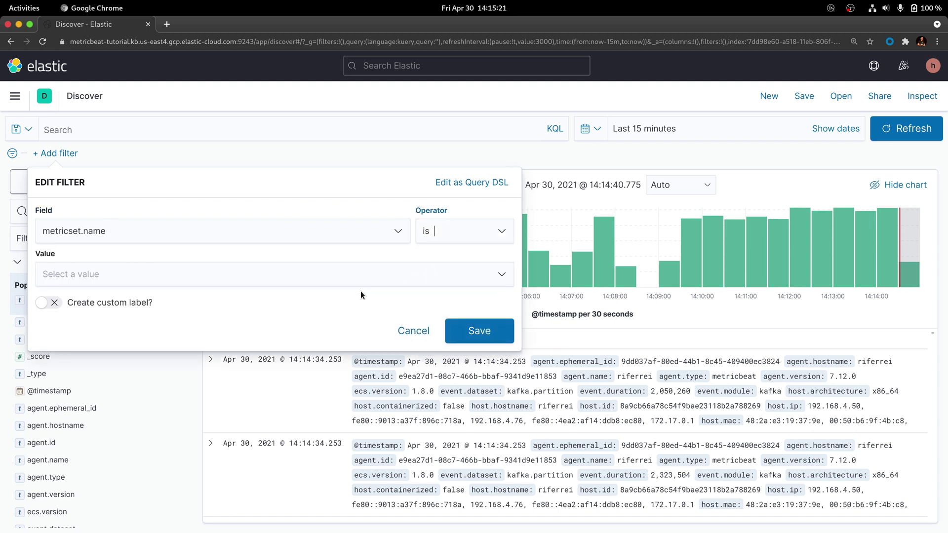
{"action": "left_click", "coordinate": [244, 281]}
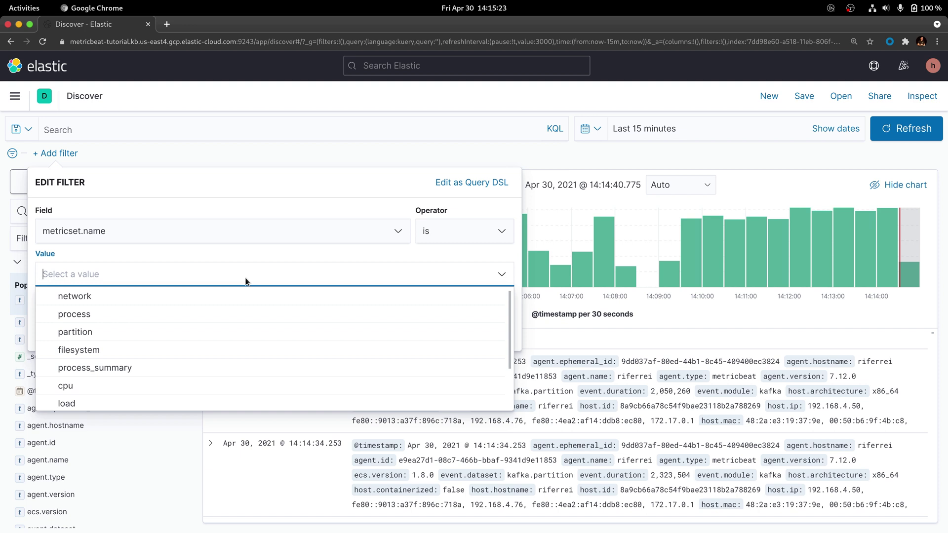
{"action": "type", "text": "broker"}
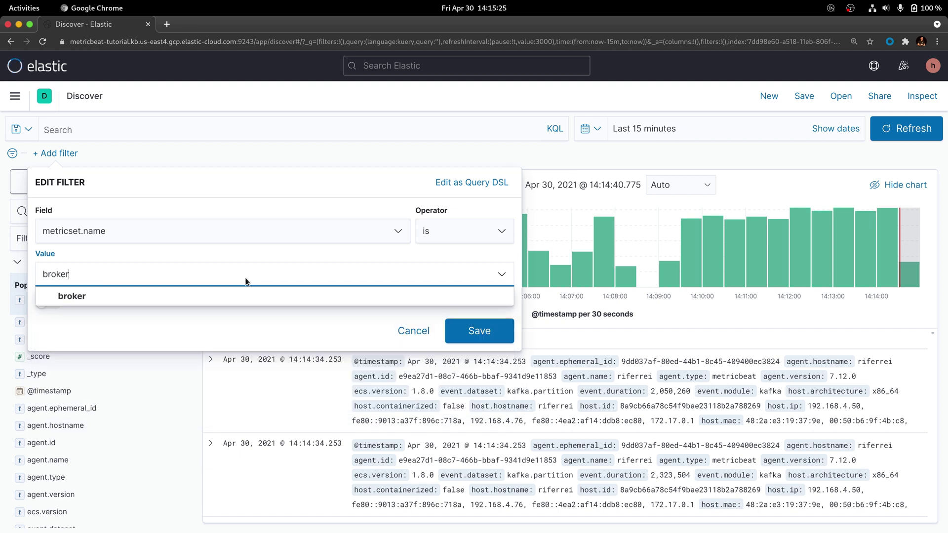
{"action": "left_click", "coordinate": [87, 297]}
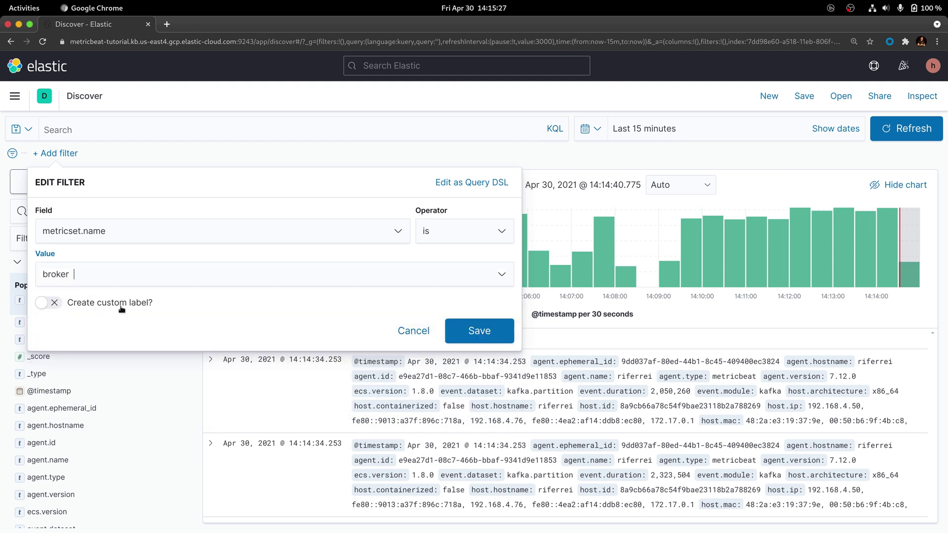
{"action": "left_click", "coordinate": [484, 332]}
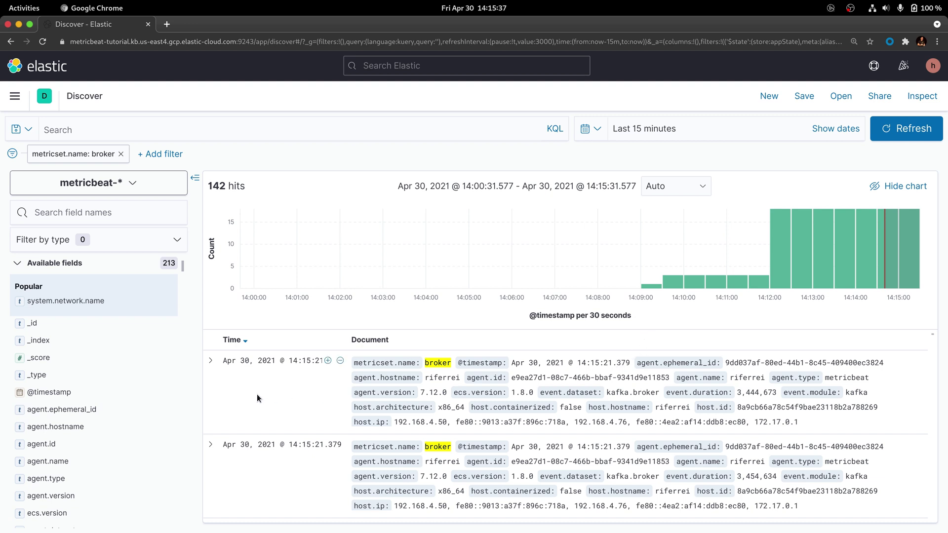
Step: Expand the newest broker document, open it as a single document and examine its kafka.broker metric fields
{"action": "left_click", "coordinate": [210, 362]}
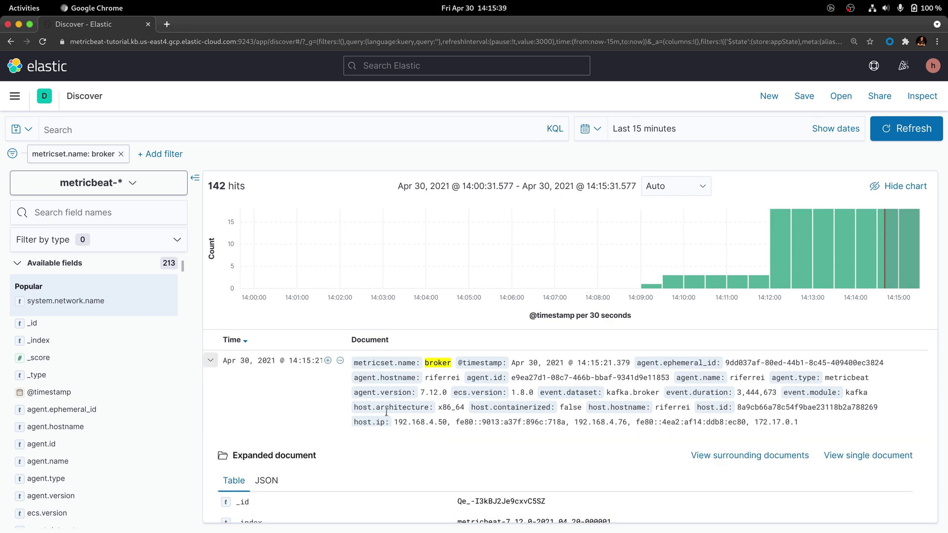
{"action": "scroll", "coordinate": [588, 468], "scroll_direction": "down", "scroll_amount": 2}
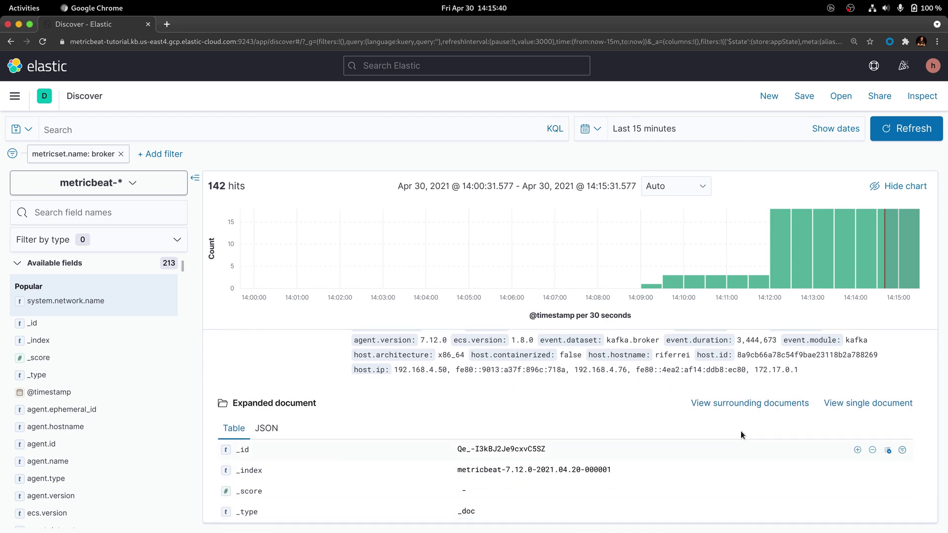
{"action": "left_click", "coordinate": [843, 404]}
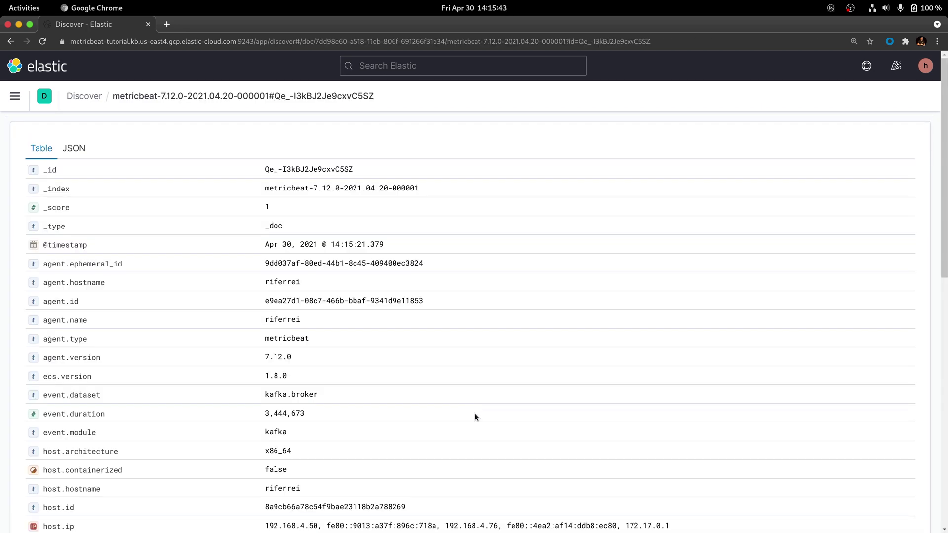
{"action": "scroll", "coordinate": [475, 413], "scroll_direction": "down", "scroll_amount": 3}
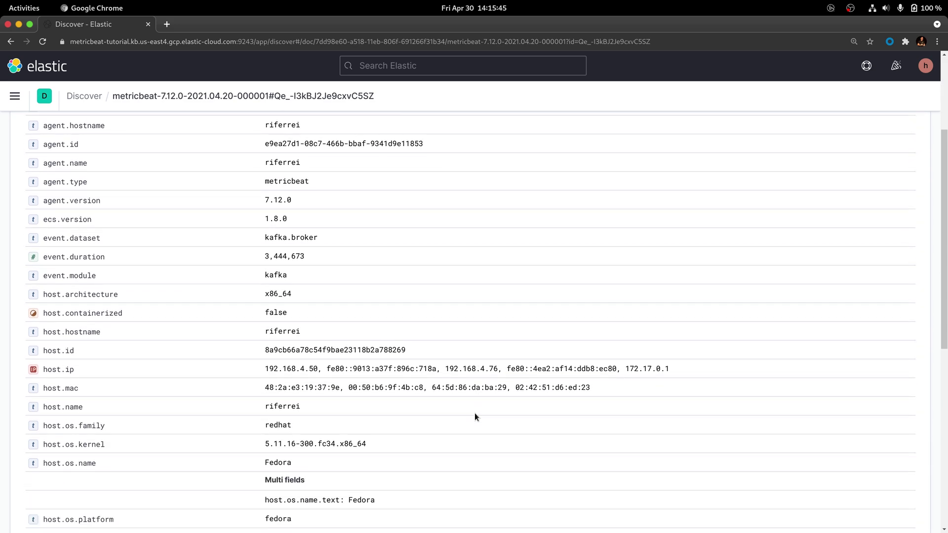
{"action": "scroll", "coordinate": [475, 413], "scroll_direction": "down", "scroll_amount": 5}
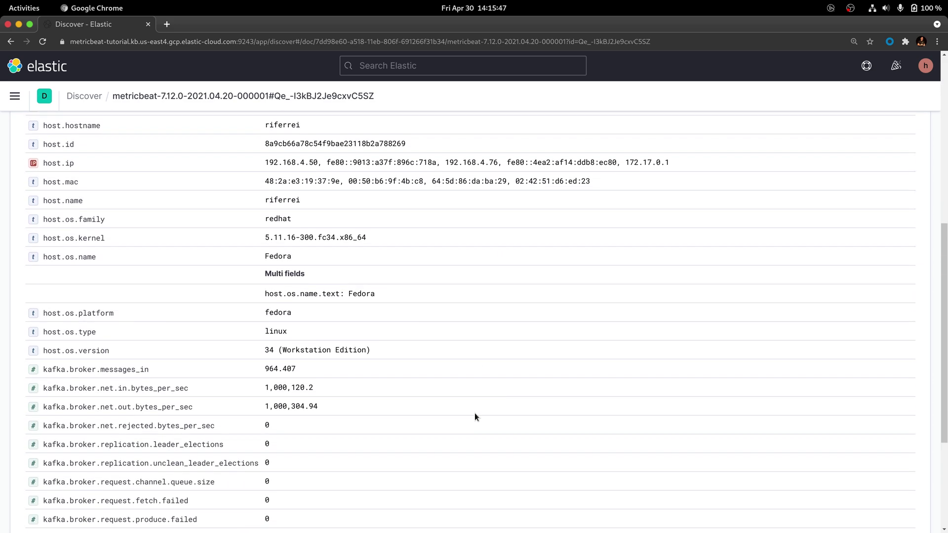
{"action": "scroll", "coordinate": [475, 413], "scroll_direction": "down", "scroll_amount": 2}
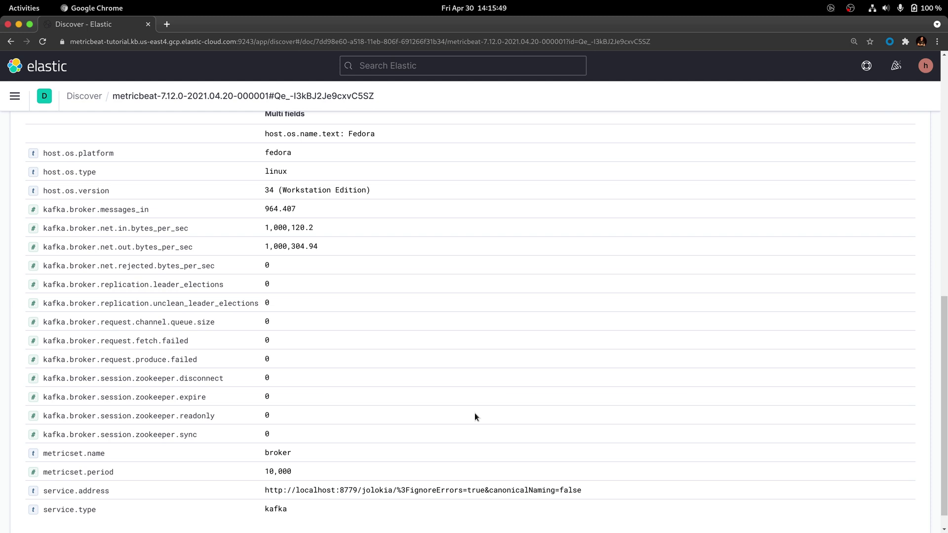
{"action": "scroll", "coordinate": [475, 413], "scroll_direction": "down", "scroll_amount": 1}
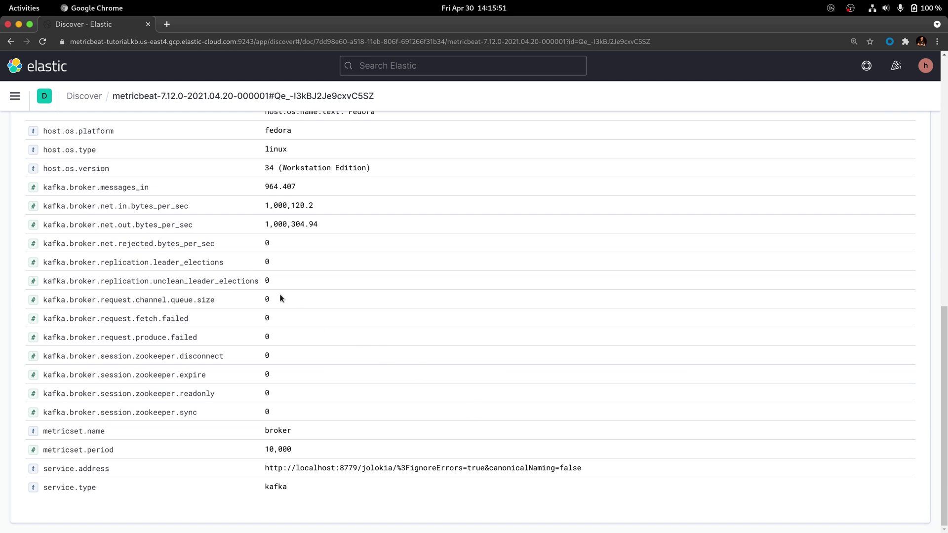